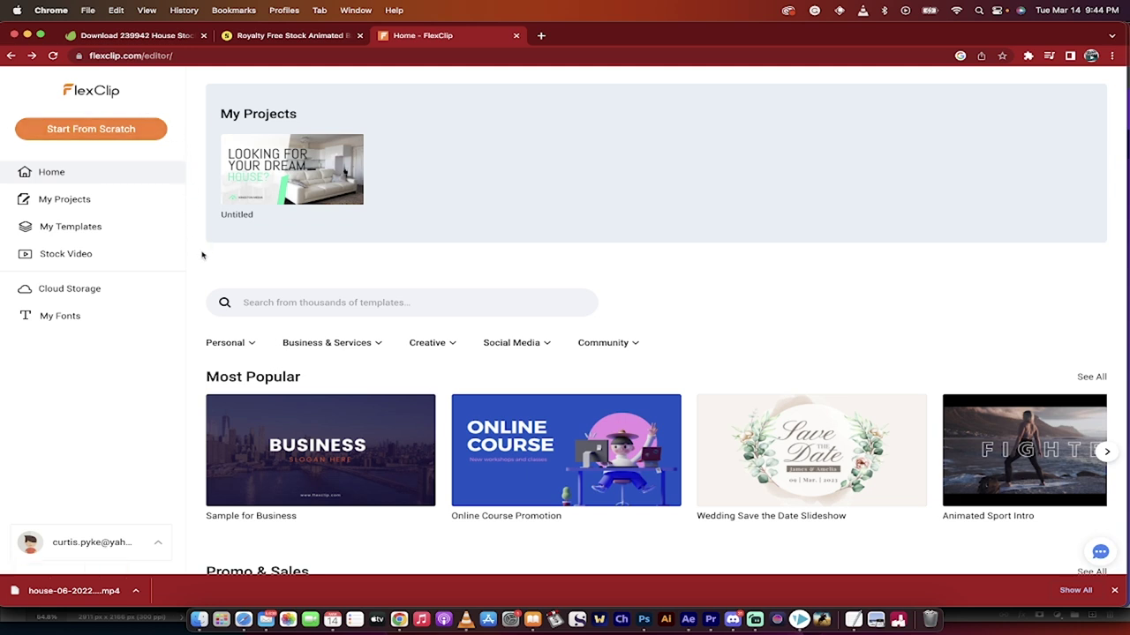
# Browse Envato's stock videos and video templates, then return to the FlexClip template home page.
pyautogui.scroll(-2, 201, 269)
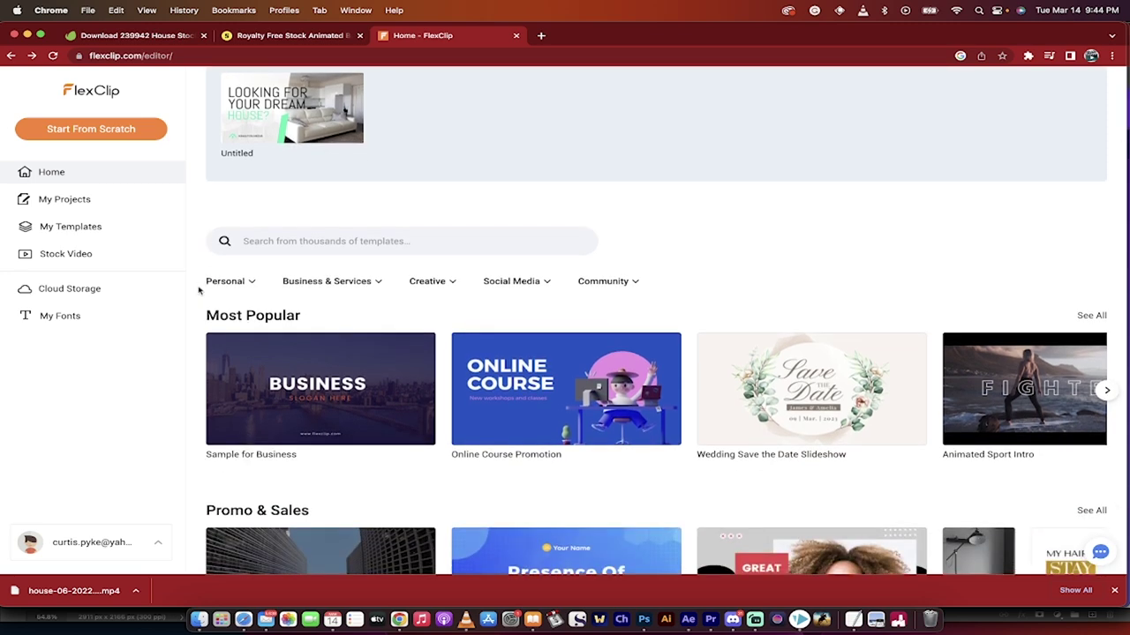
pyautogui.scroll(-3, 200, 293)
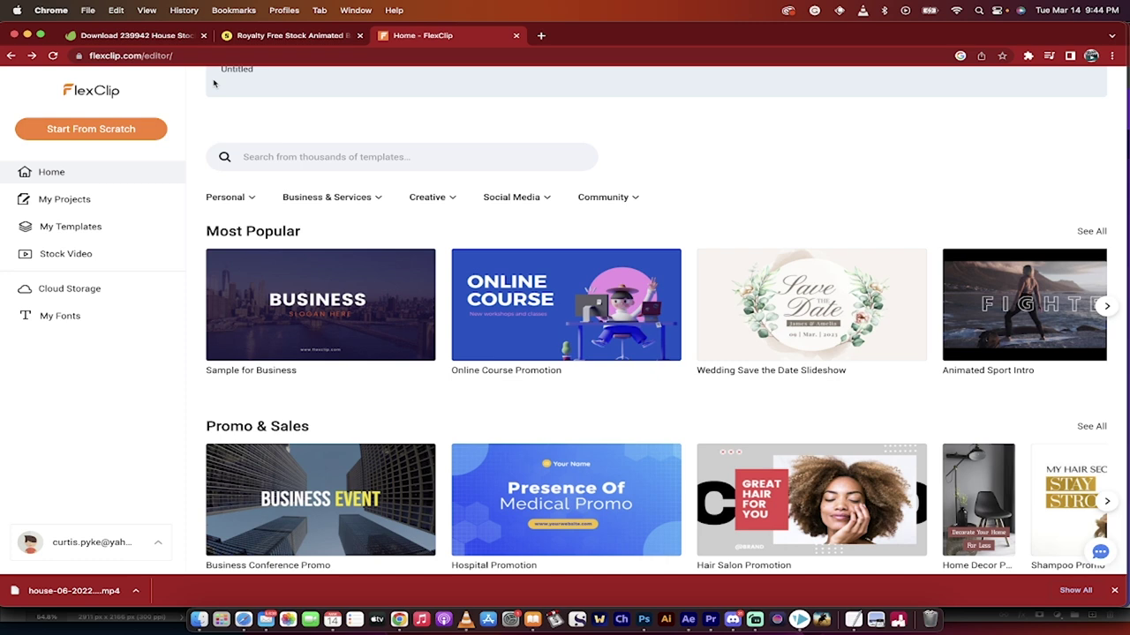
pyautogui.moveTo(248, 287)
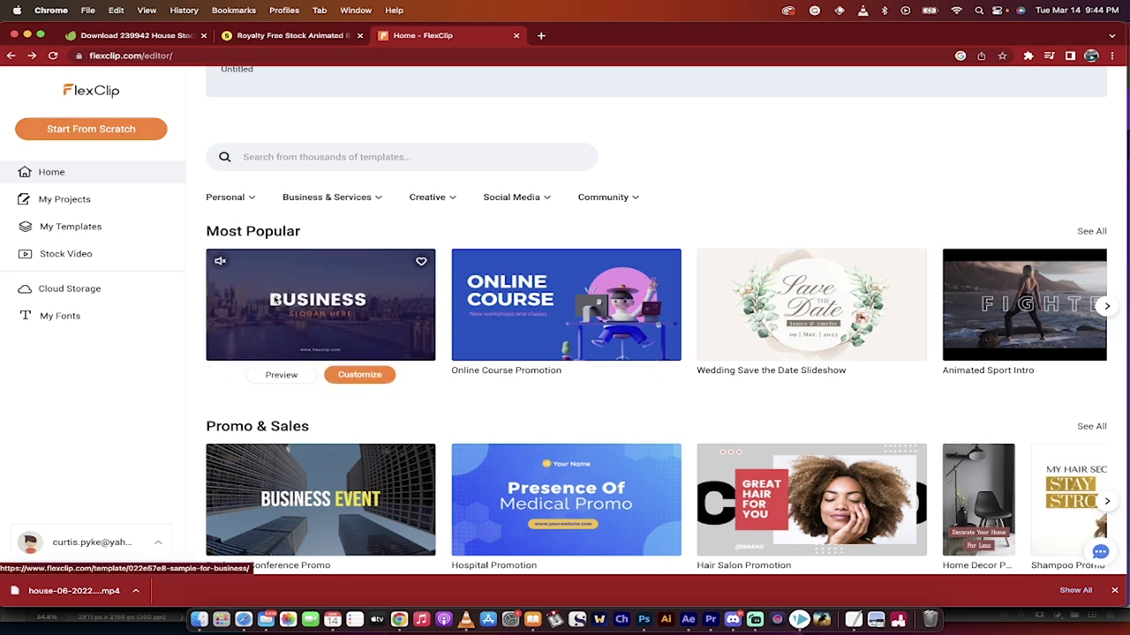
pyautogui.scroll(1, 287, 298)
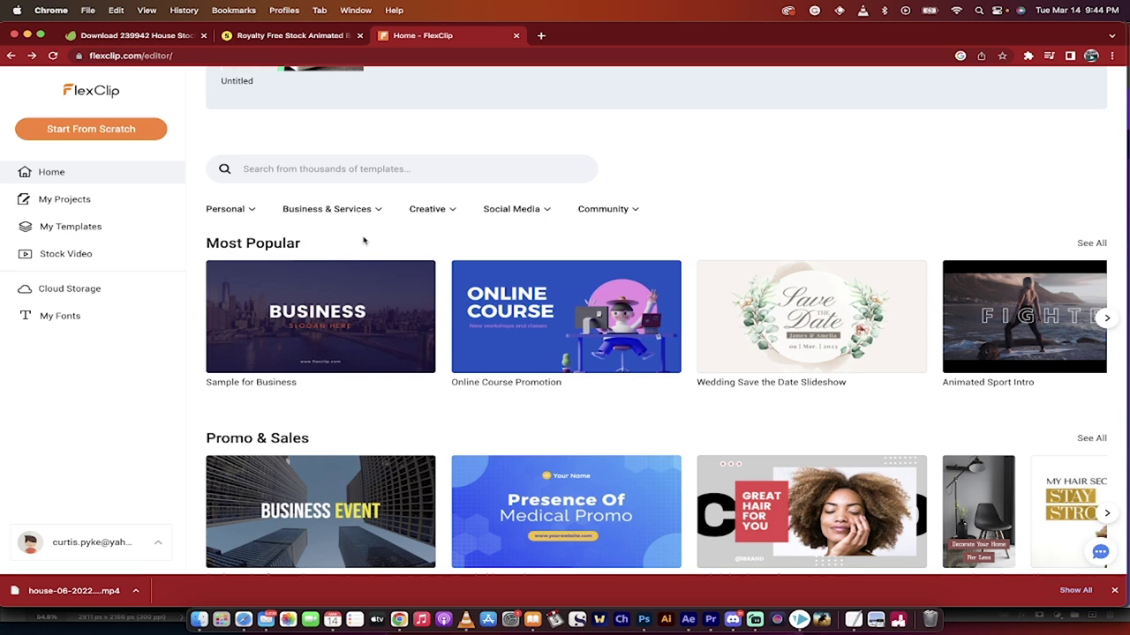
pyautogui.click(122, 40)
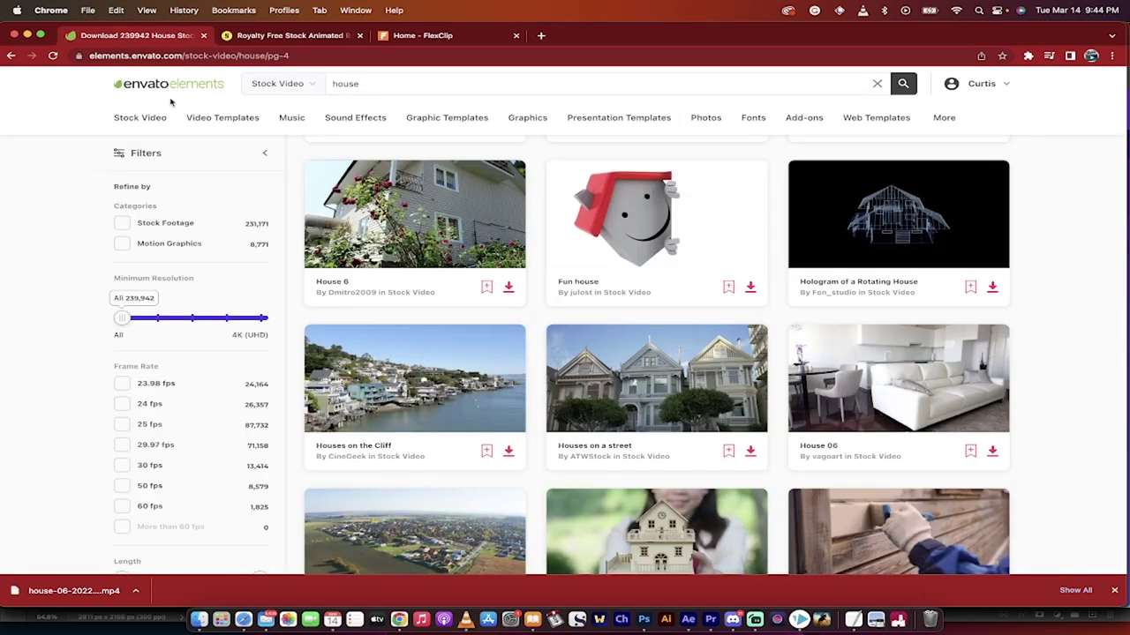
pyautogui.scroll(-5, 177, 104)
pyautogui.scroll(2, 233, 187)
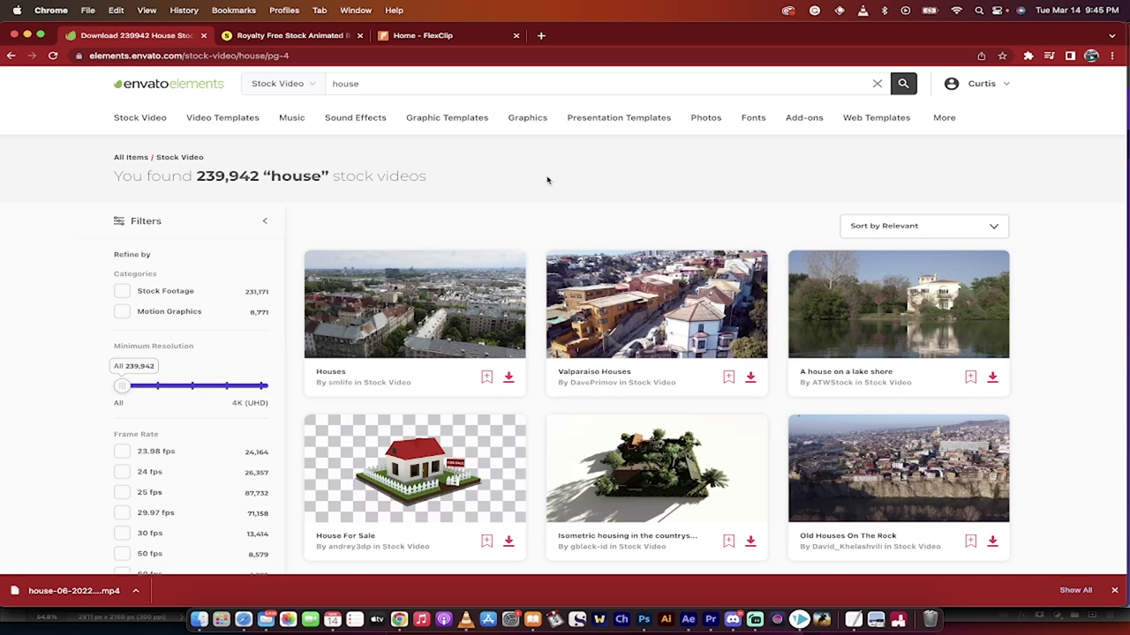
pyautogui.click(226, 119)
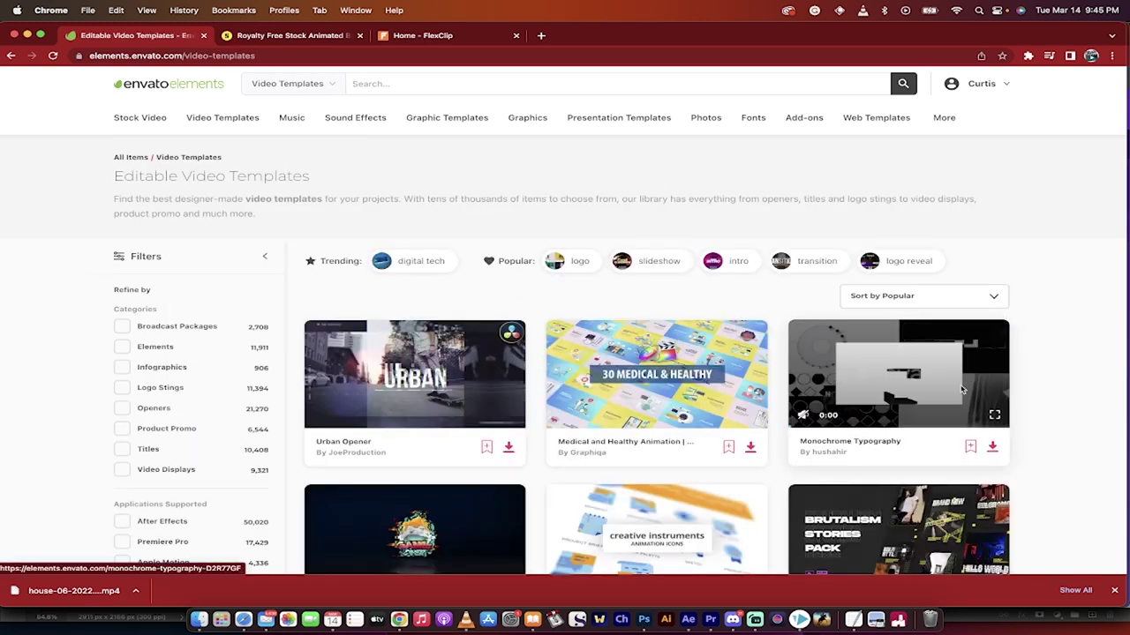
pyautogui.scroll(-2, 1006, 331)
pyautogui.scroll(2, 1081, 335)
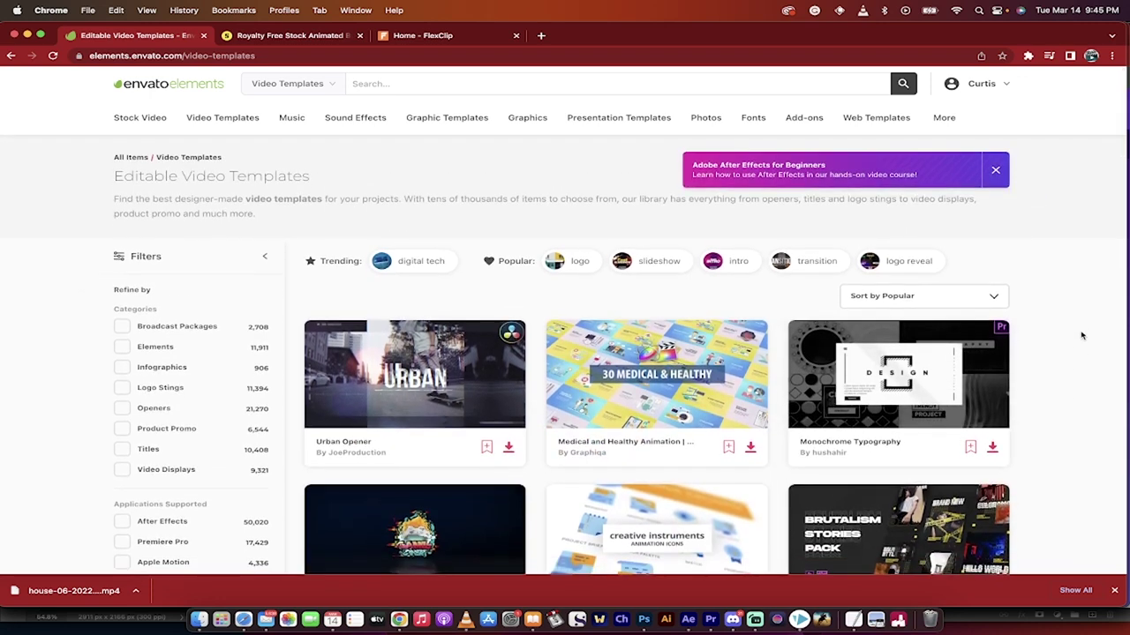
pyautogui.click(285, 35)
pyautogui.click(432, 36)
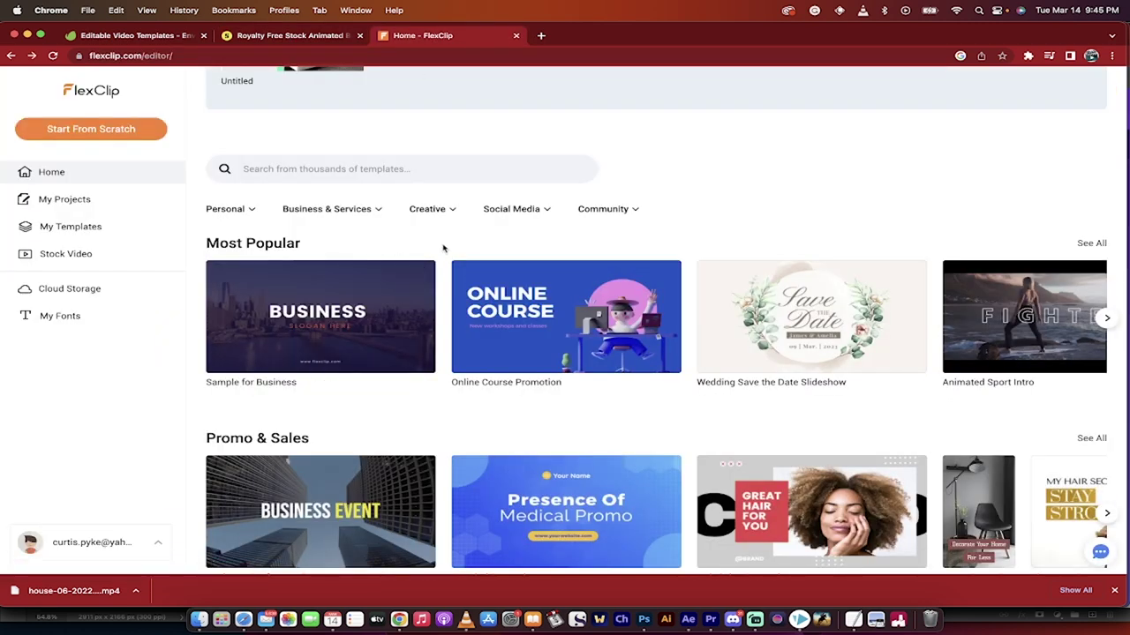
# Scroll the FlexClip home page and move from Personal to the Business & Services mega-menu.
pyautogui.scroll(-2, 444, 249)
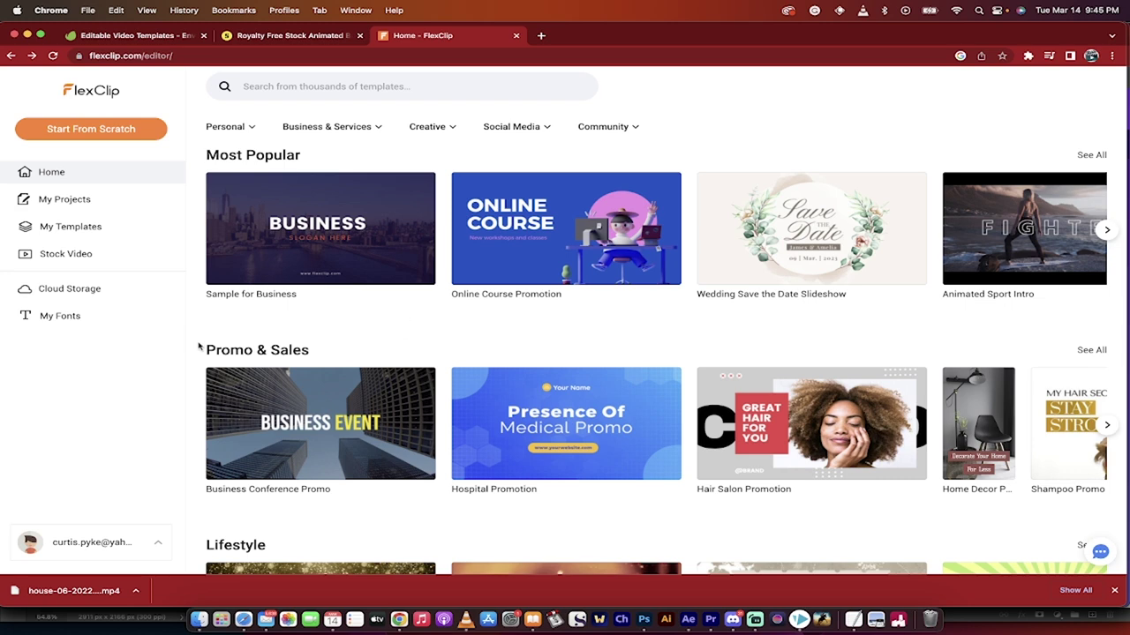
pyautogui.scroll(-1, 199, 347)
pyautogui.scroll(3, 197, 345)
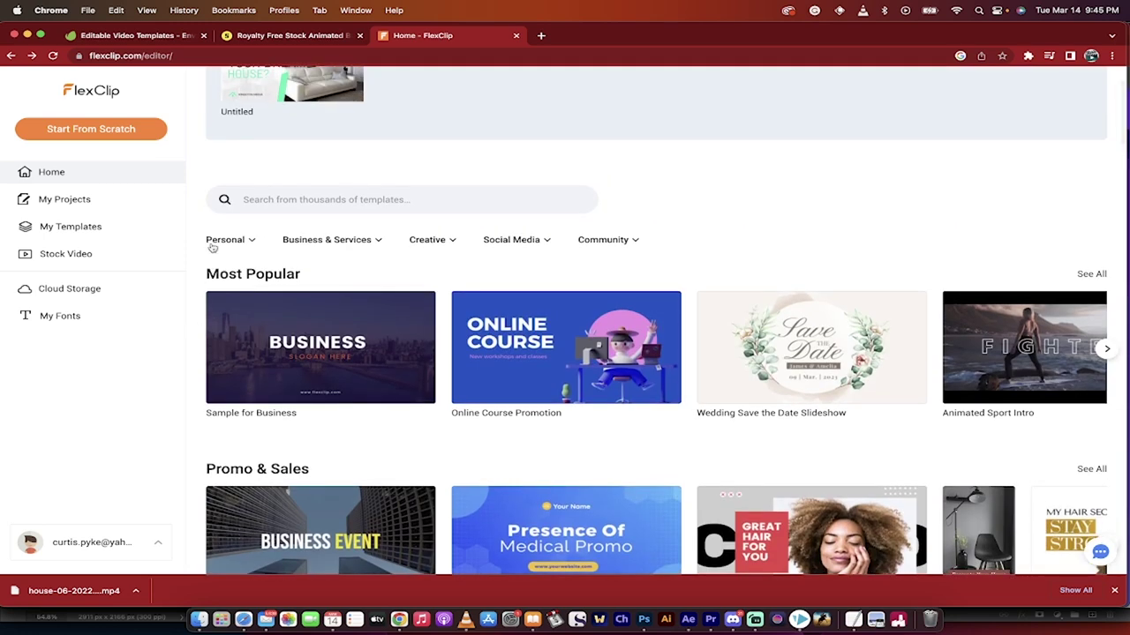
pyautogui.scroll(1, 210, 179)
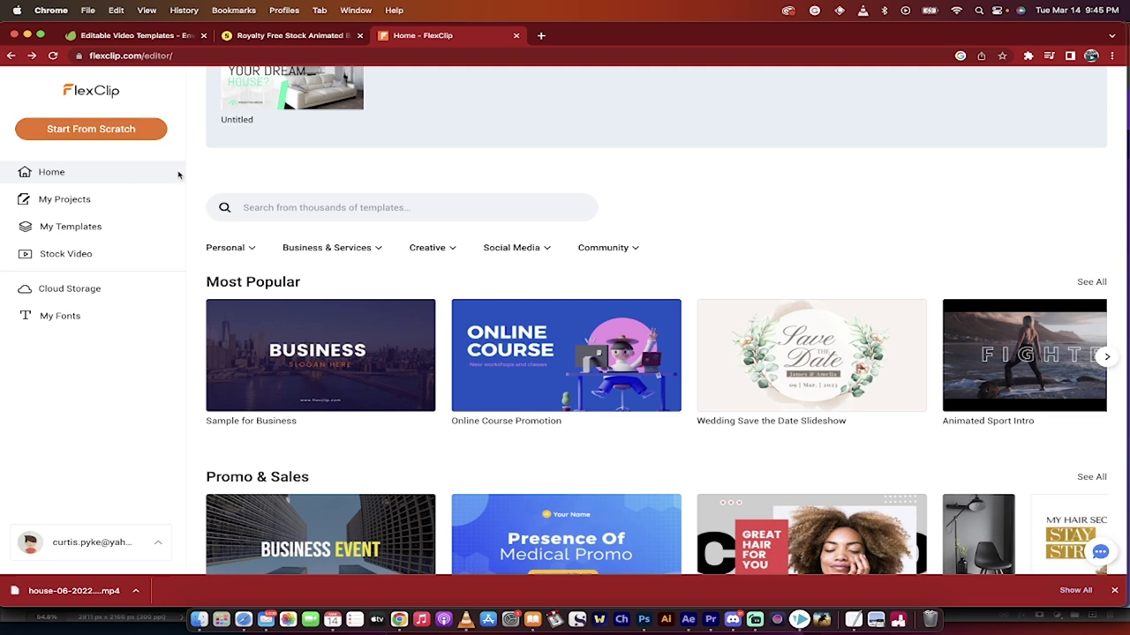
pyautogui.scroll(1, 177, 174)
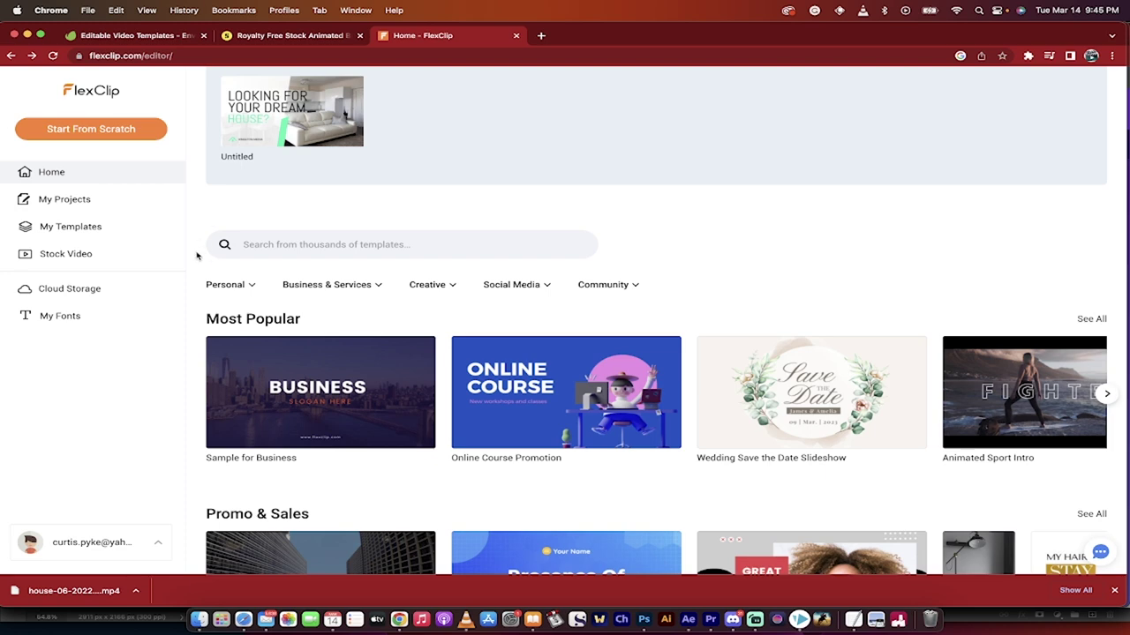
pyautogui.scroll(-1, 197, 254)
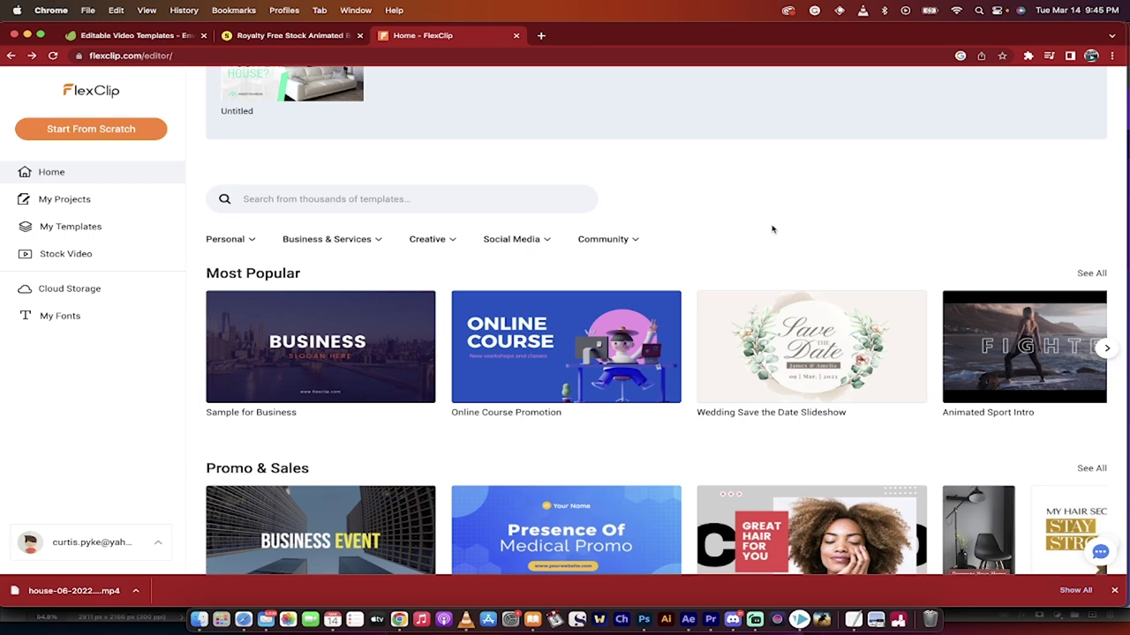
pyautogui.scroll(-3, 825, 227)
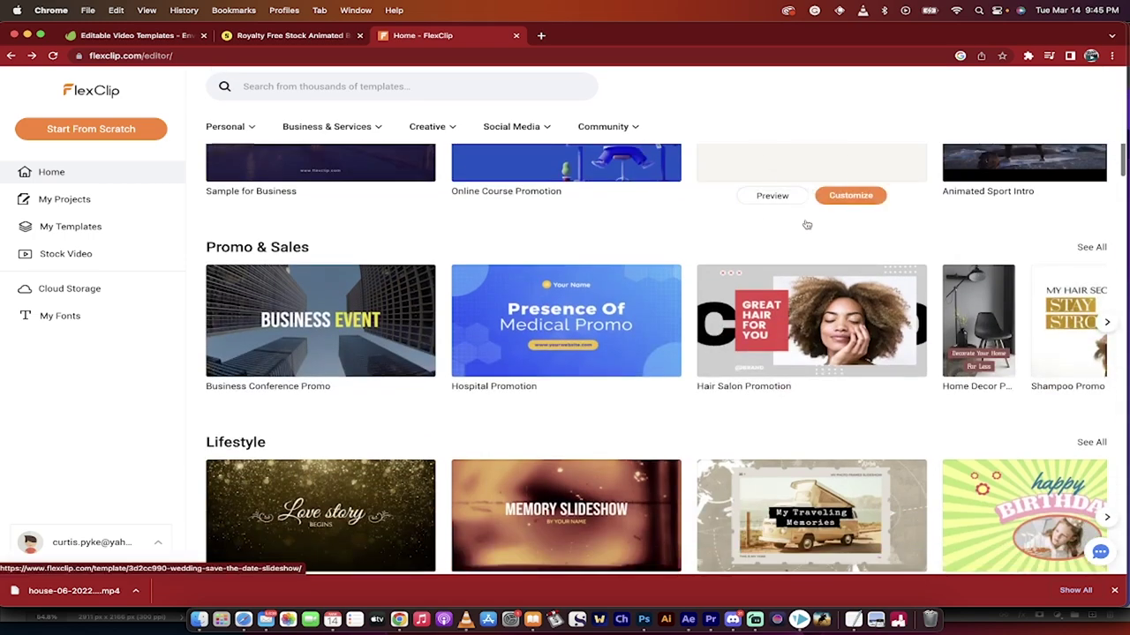
pyautogui.scroll(5, 806, 222)
pyautogui.scroll(-1, 239, 352)
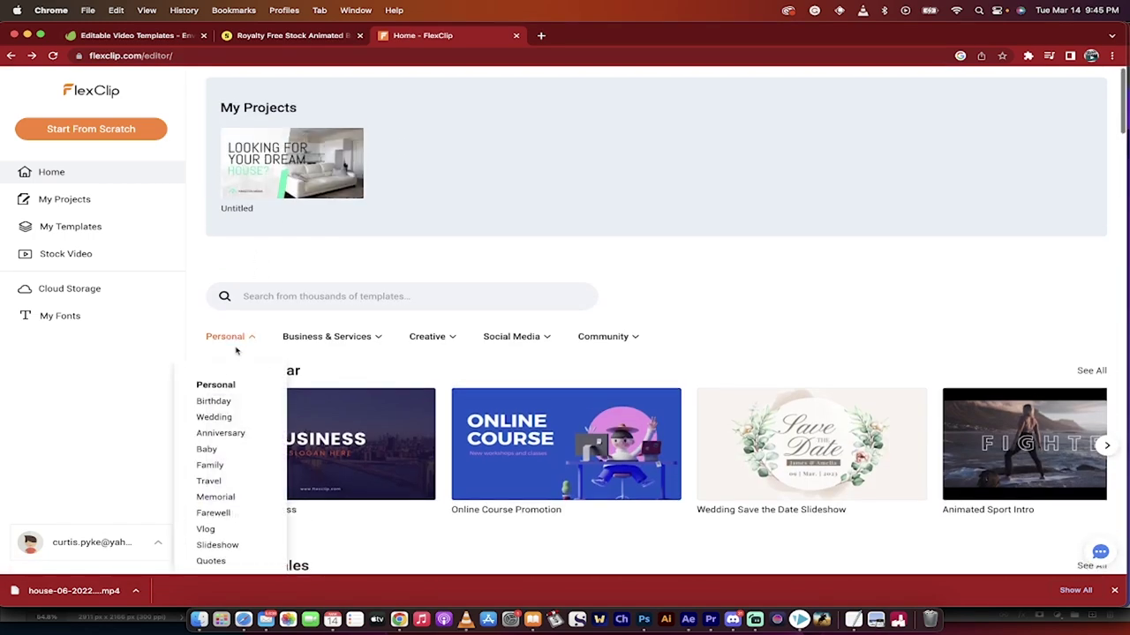
pyautogui.moveTo(239, 318)
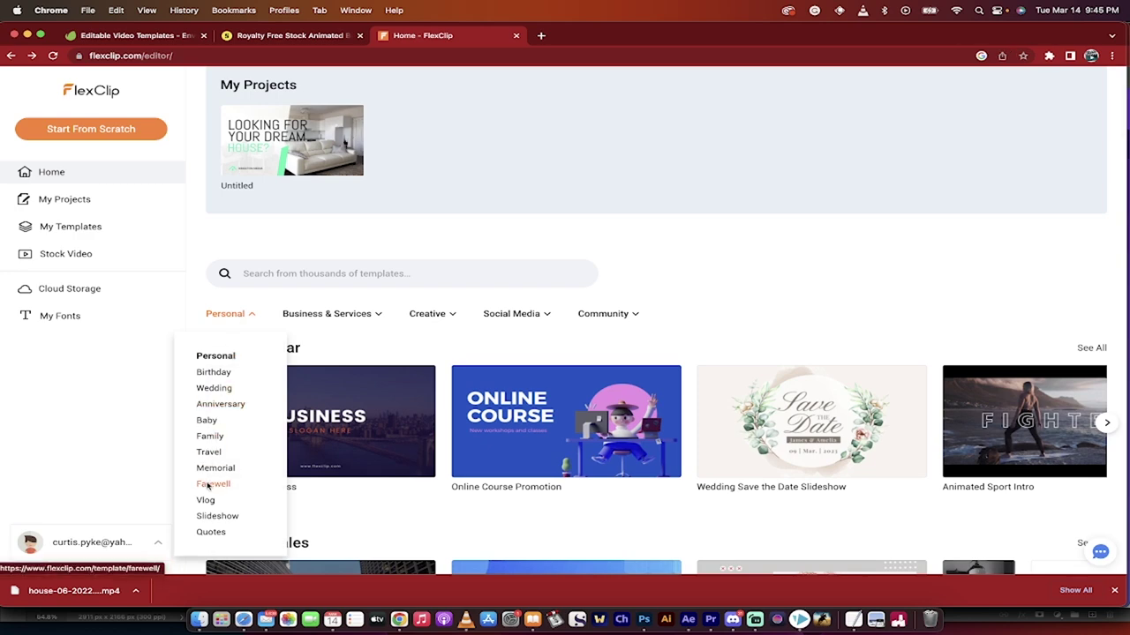
pyautogui.moveTo(345, 313)
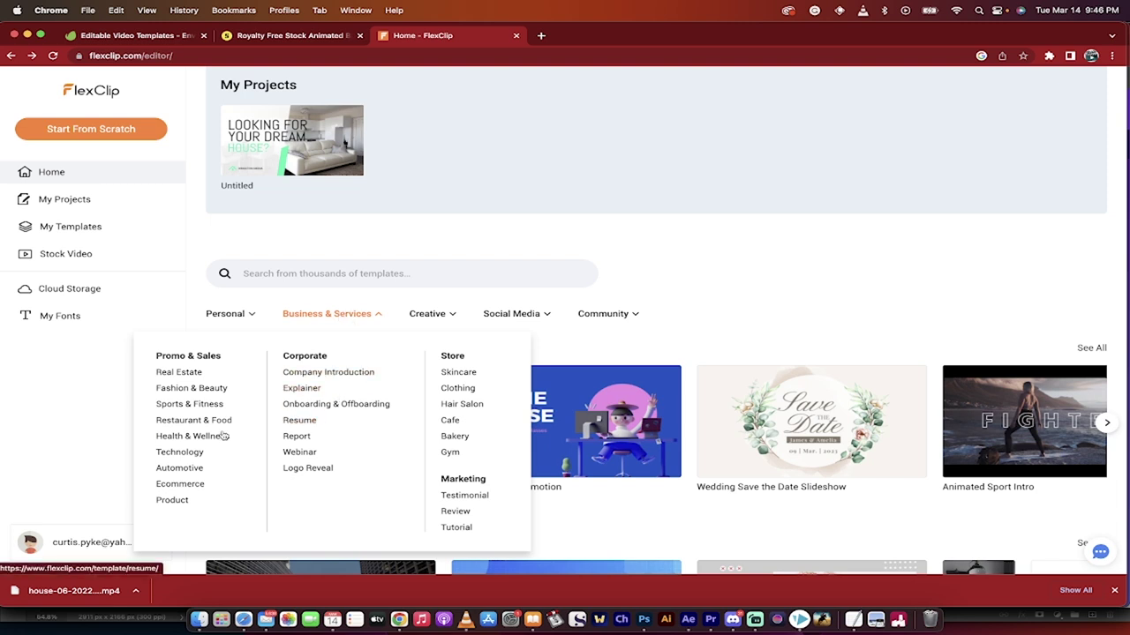
# Open the Real Estate video templates and scroll down through the grid.
pyautogui.click(183, 372)
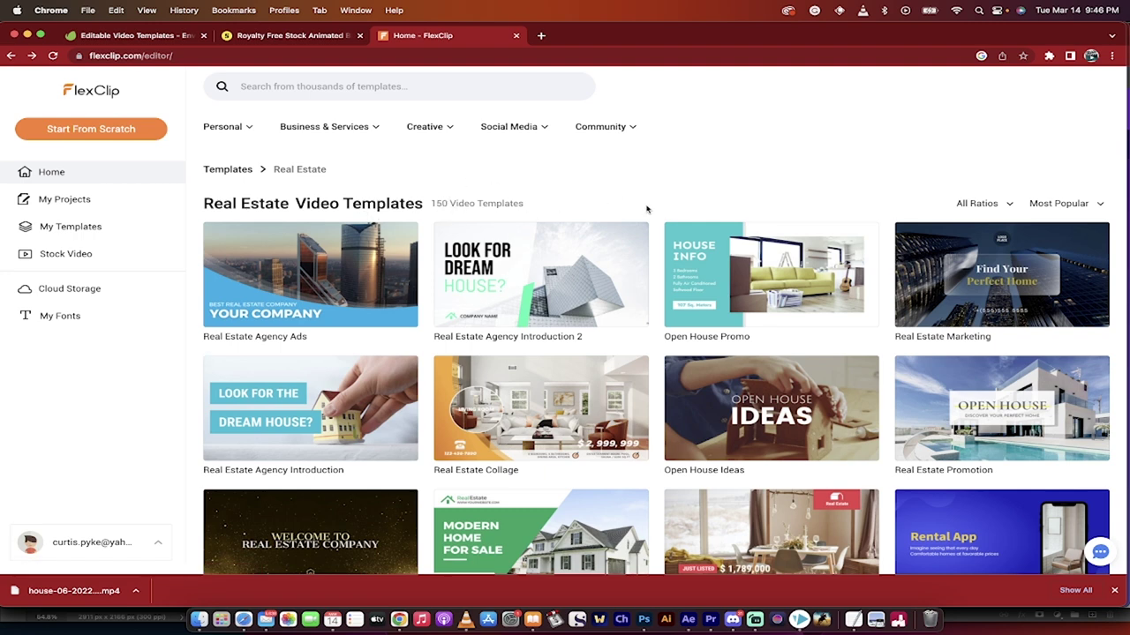
pyautogui.scroll(-1, 657, 213)
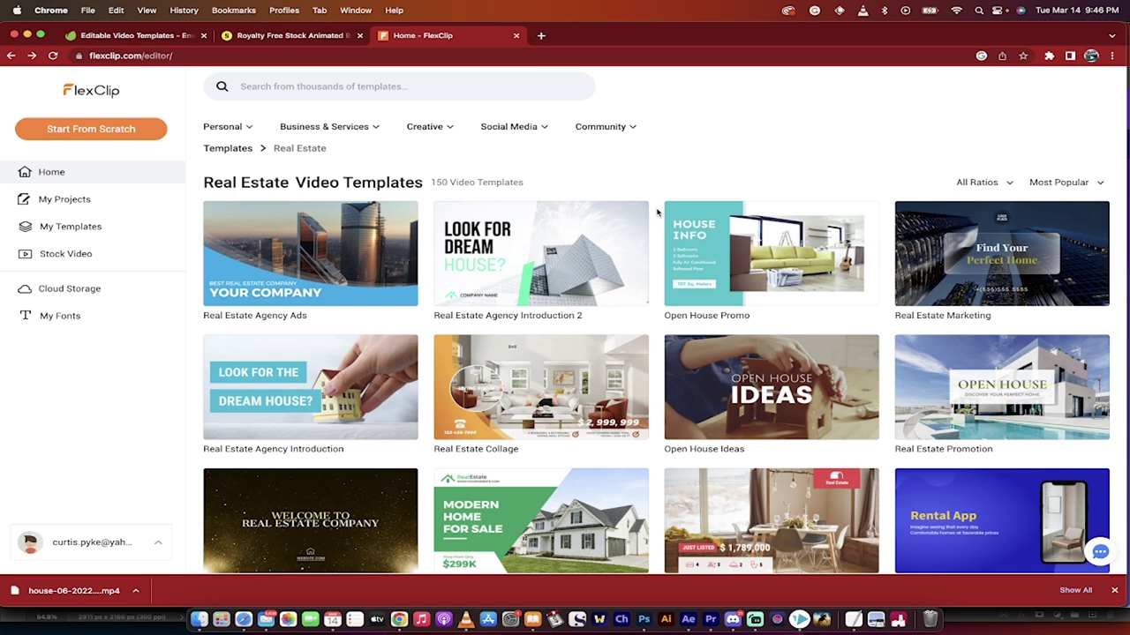
pyautogui.scroll(-5, 657, 213)
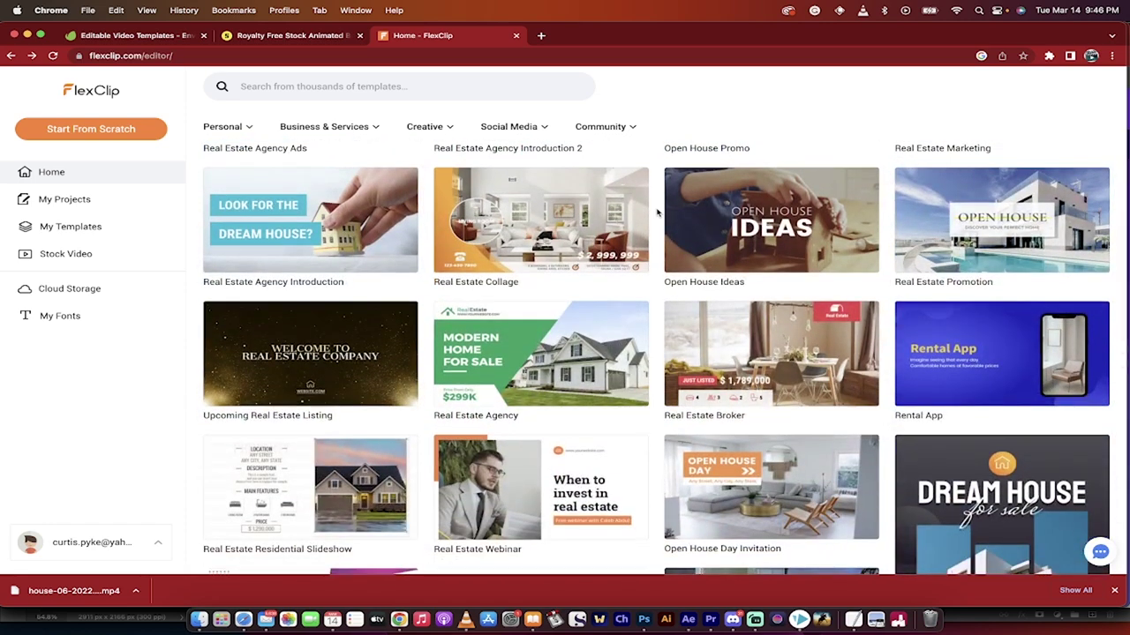
pyautogui.scroll(-2, 656, 213)
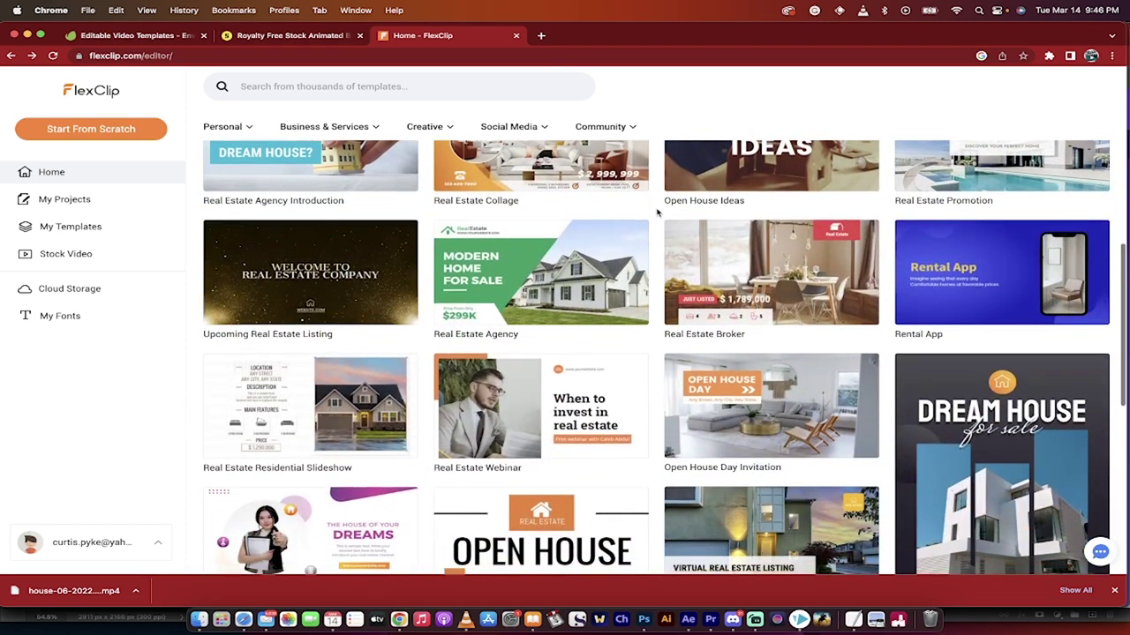
pyautogui.scroll(-2, 657, 212)
pyautogui.scroll(-3, 659, 269)
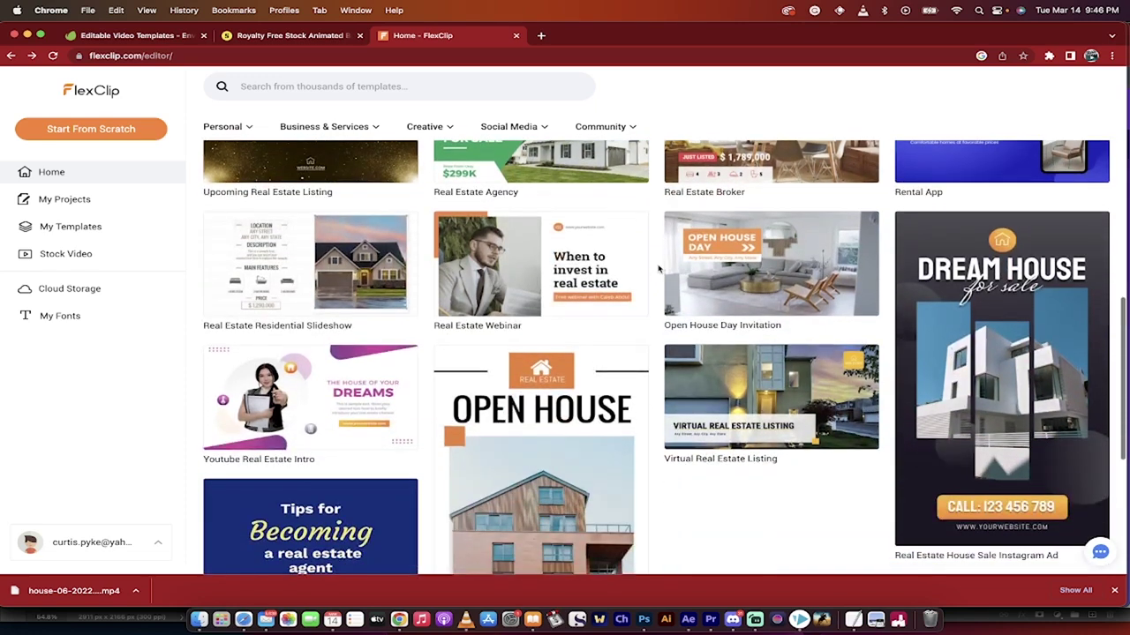
pyautogui.scroll(-10, 659, 269)
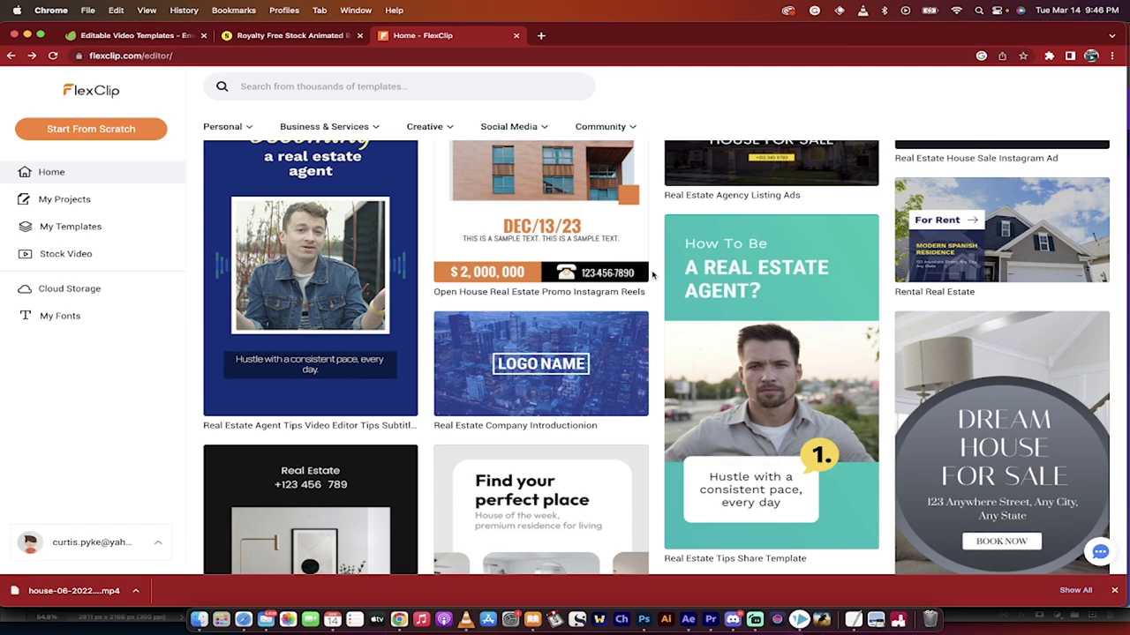
# Scroll further down, return to the top, and preview Real Estate Agency Introduction 2.
pyautogui.scroll(-1, 653, 275)
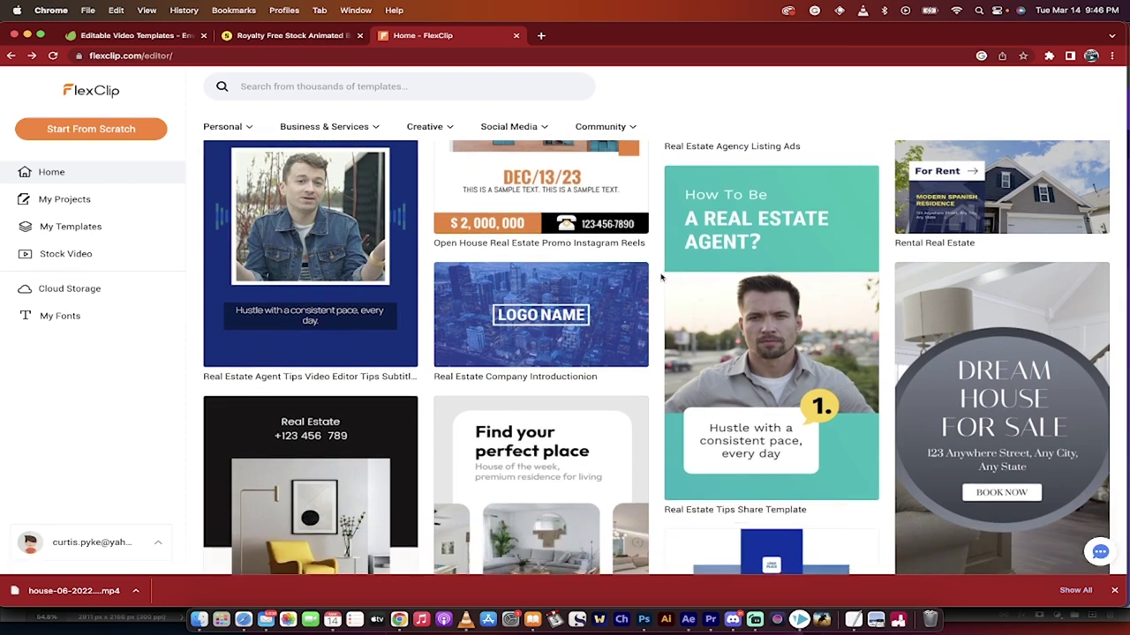
pyautogui.scroll(-3, 661, 277)
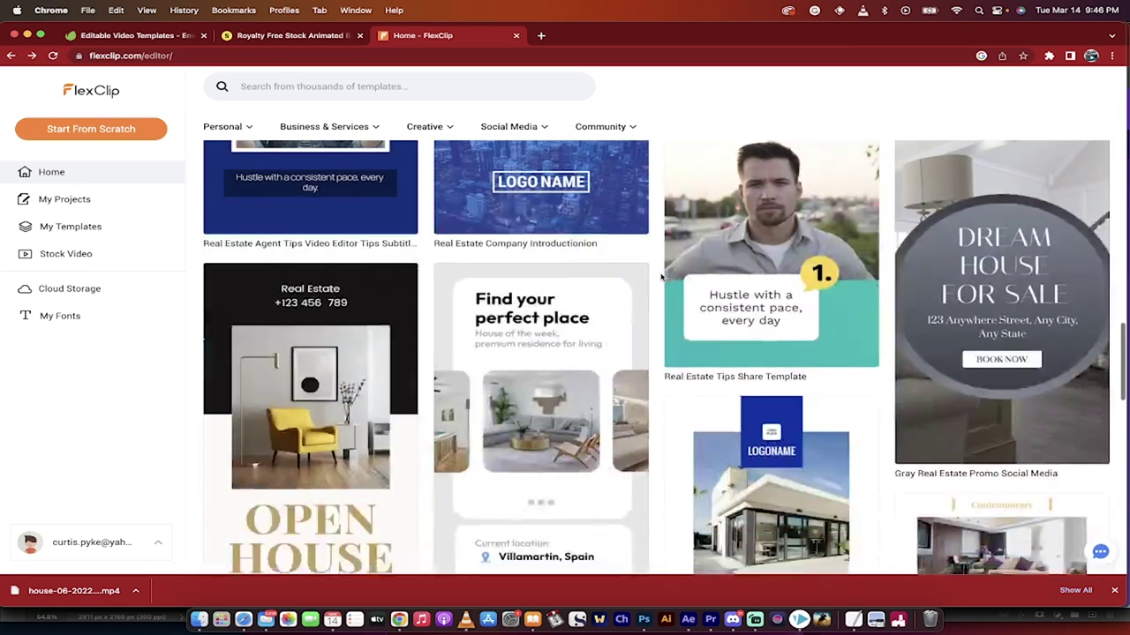
pyautogui.scroll(-1, 661, 278)
pyautogui.scroll(-4, 661, 277)
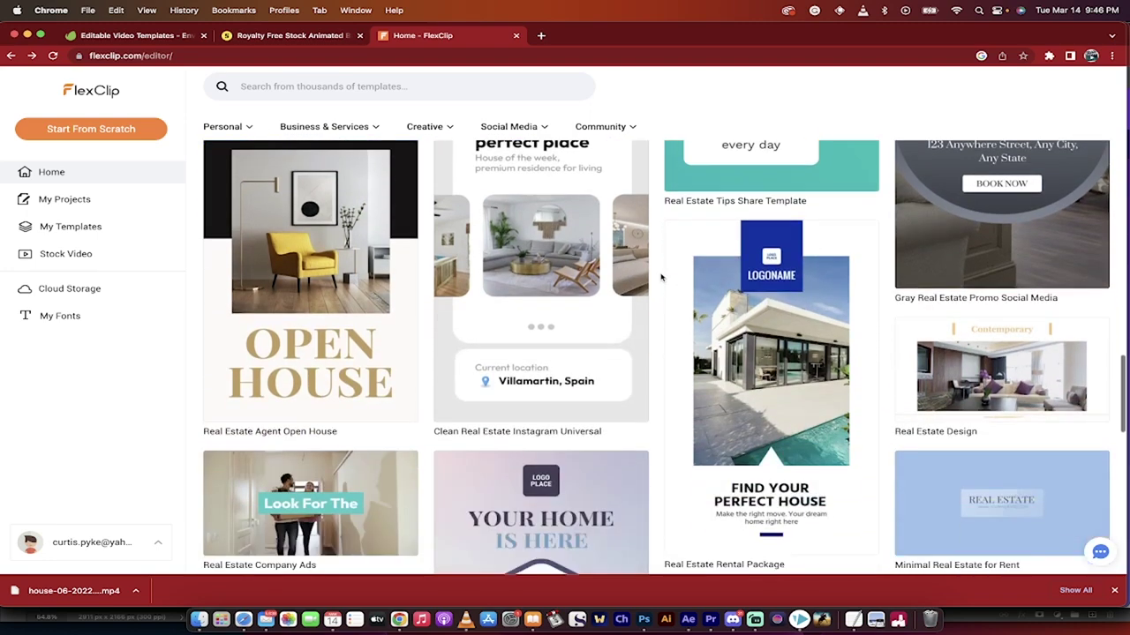
pyautogui.scroll(-2, 661, 277)
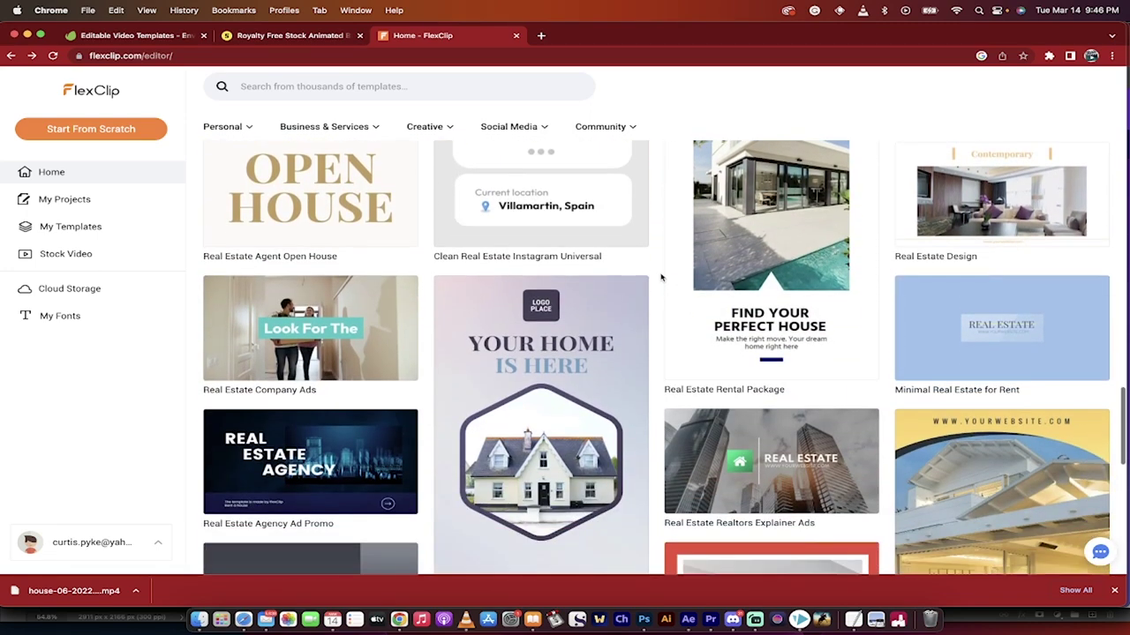
pyautogui.scroll(-8, 646, 280)
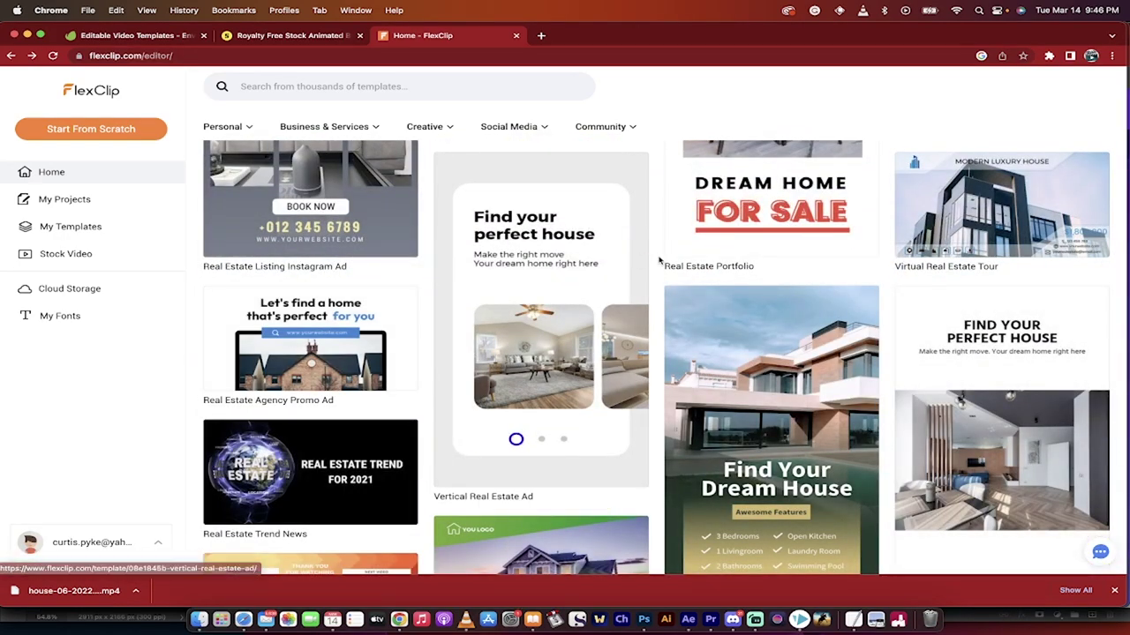
pyautogui.scroll(10, 658, 261)
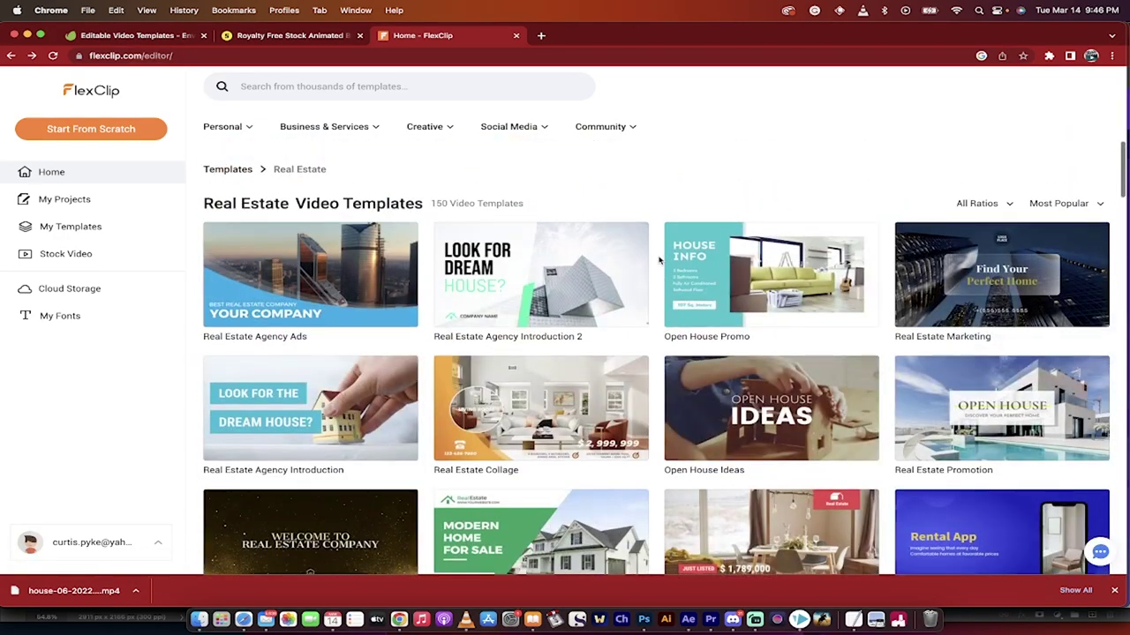
pyautogui.moveTo(578, 255)
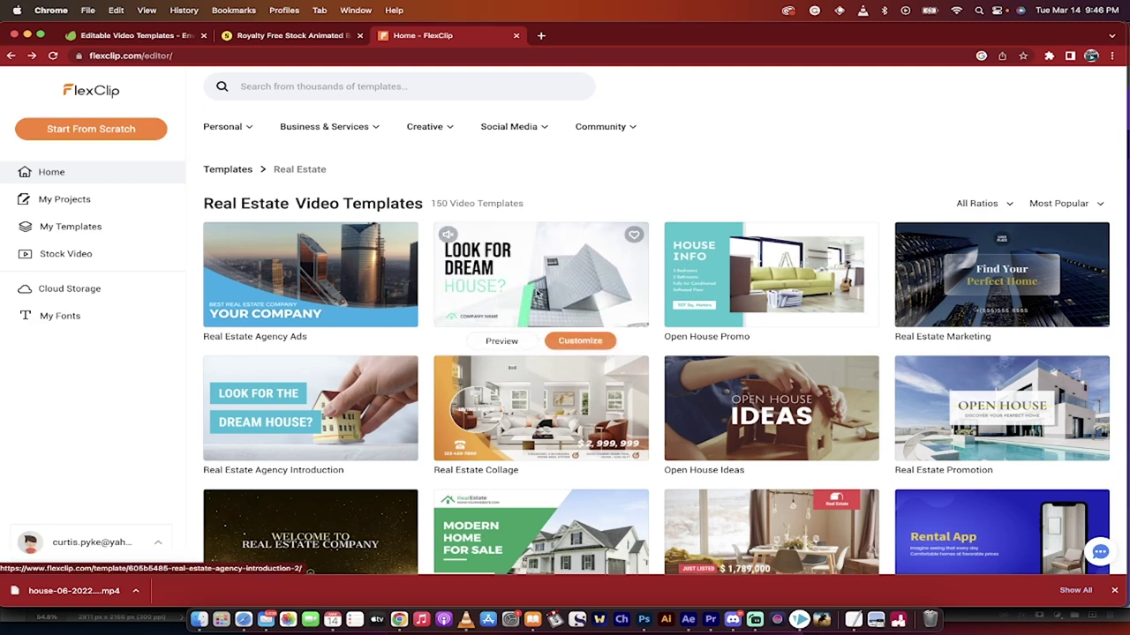
# Customize Real Estate Agency Introduction 2 in the editor and close the Import Media dialog.
pyautogui.click(567, 343)
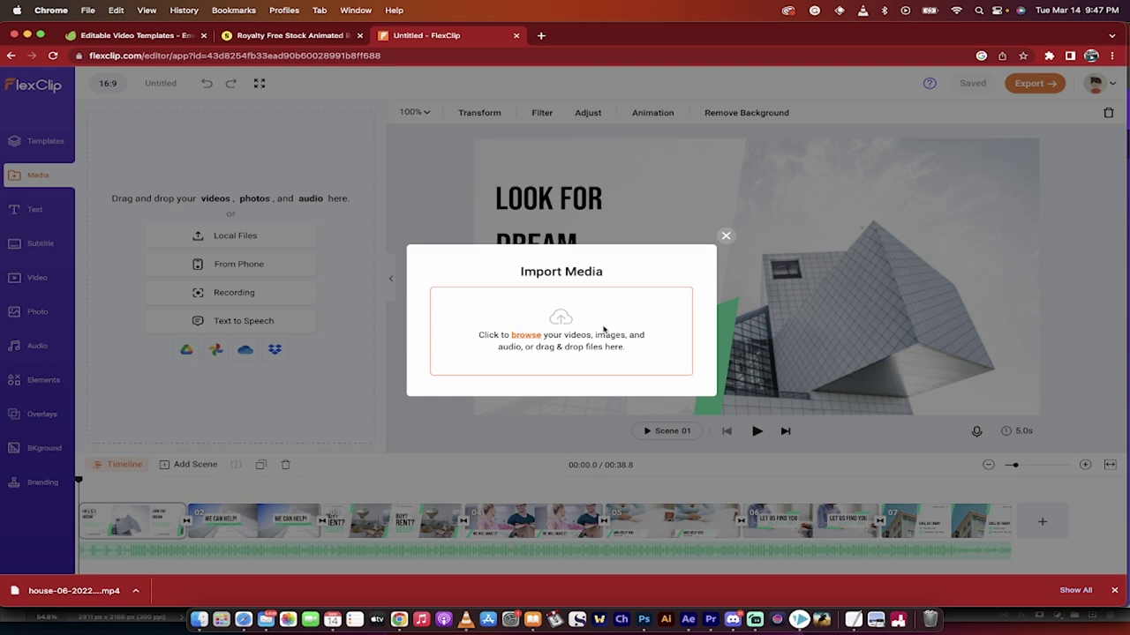
pyautogui.click(726, 236)
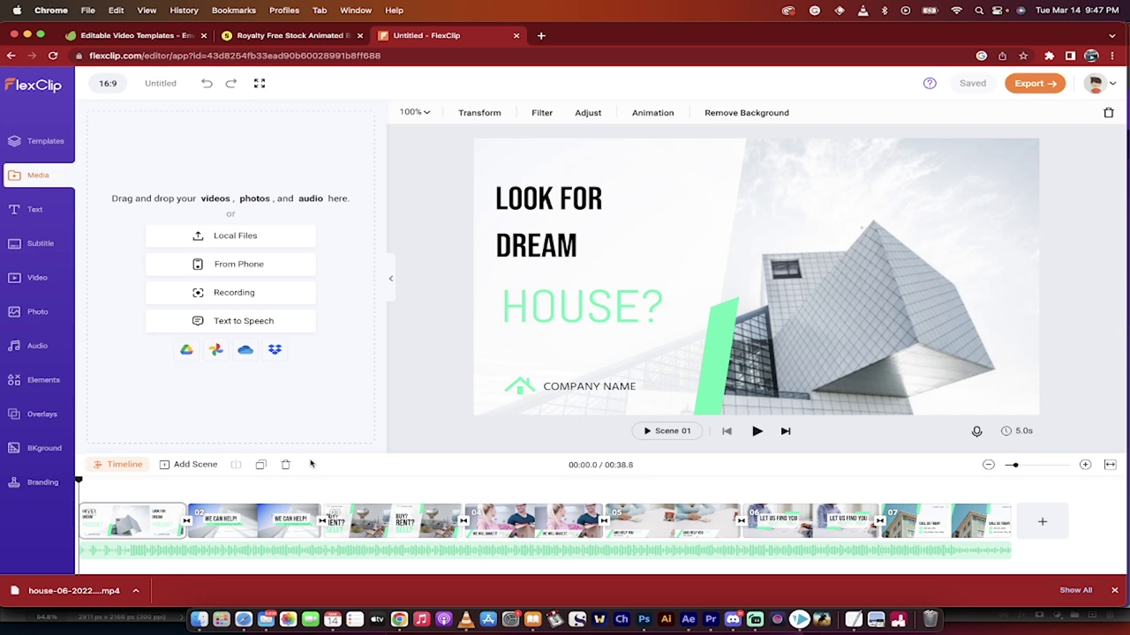
pyautogui.click(77, 481)
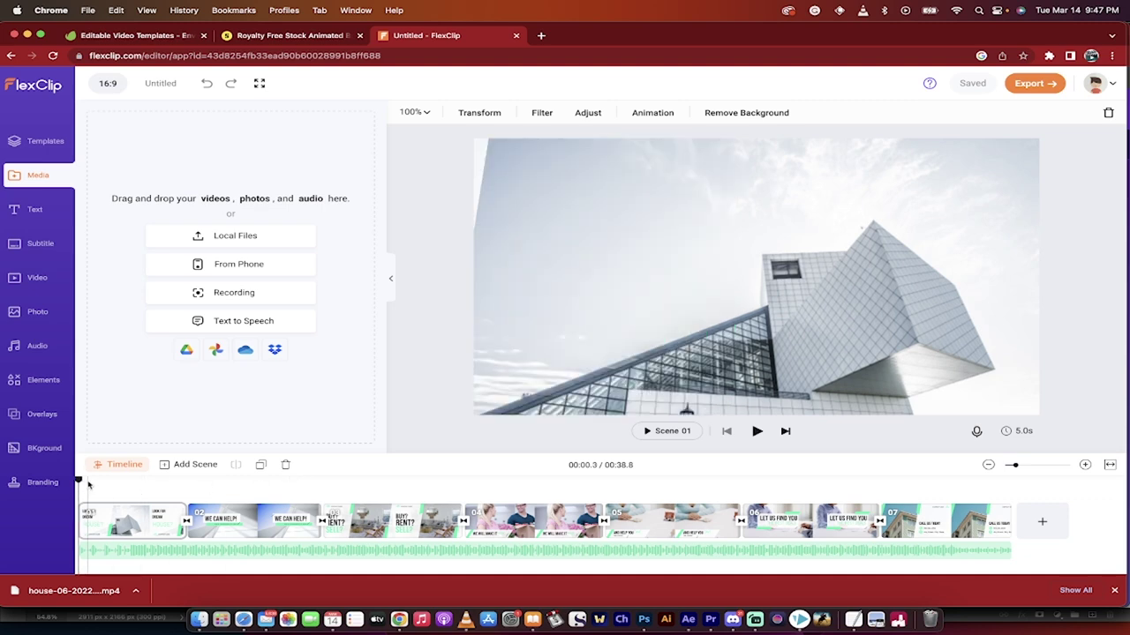
pyautogui.moveTo(78, 481); pyautogui.dragTo(124, 482)
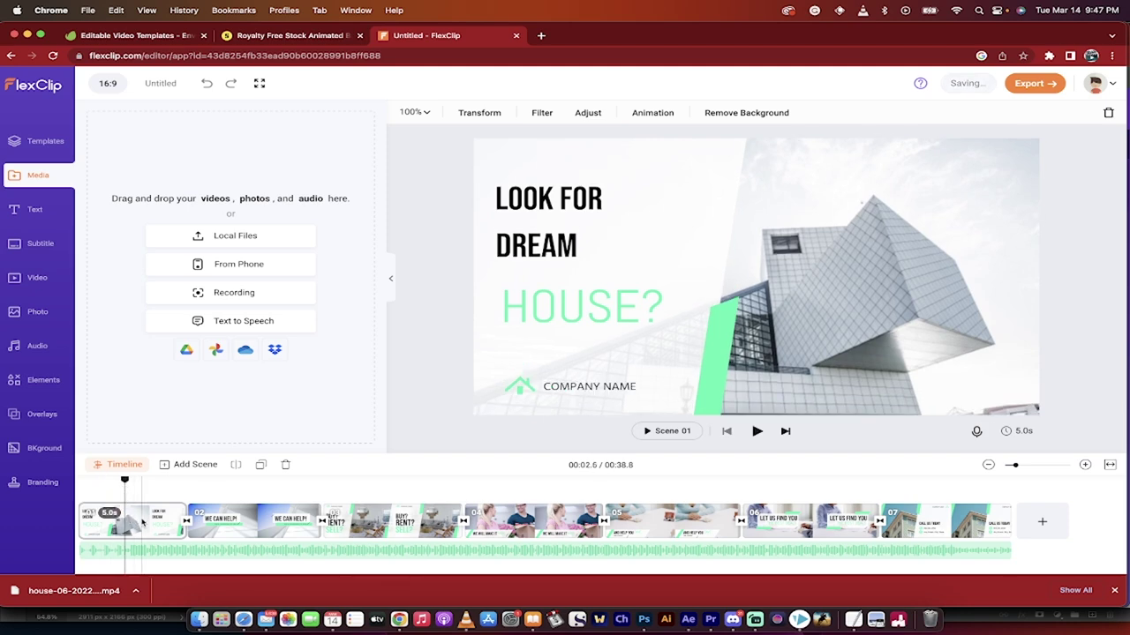
# In the first scene, change the title lines to 'LOOKING FOR' and 'YOUR DREAM'.
pyautogui.click(140, 522)
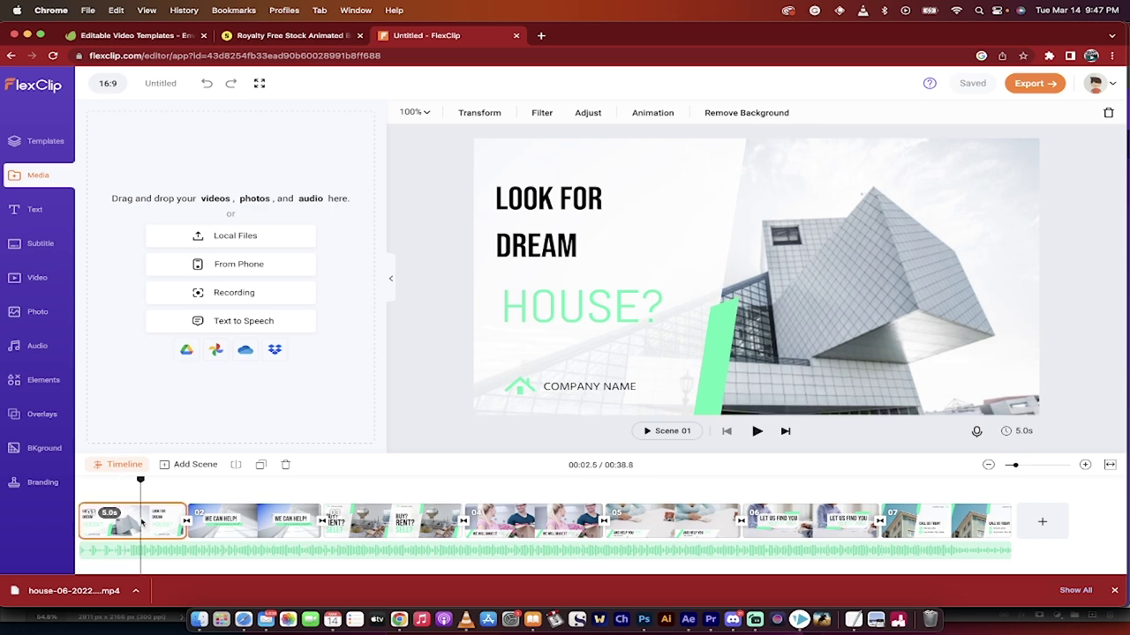
pyautogui.click(540, 203)
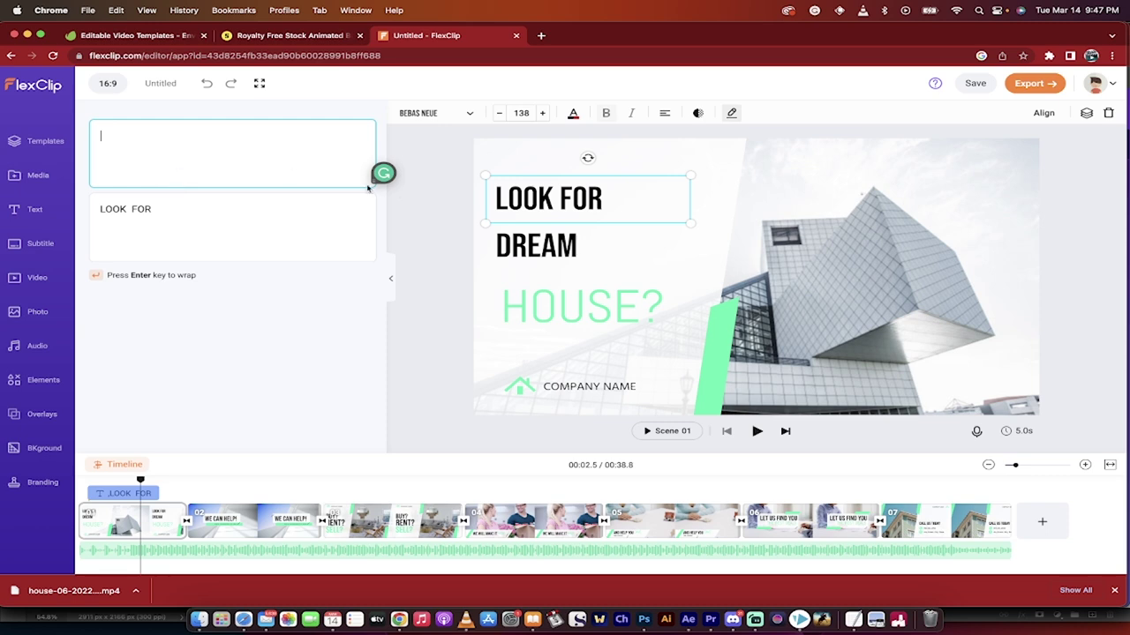
pyautogui.click(152, 221)
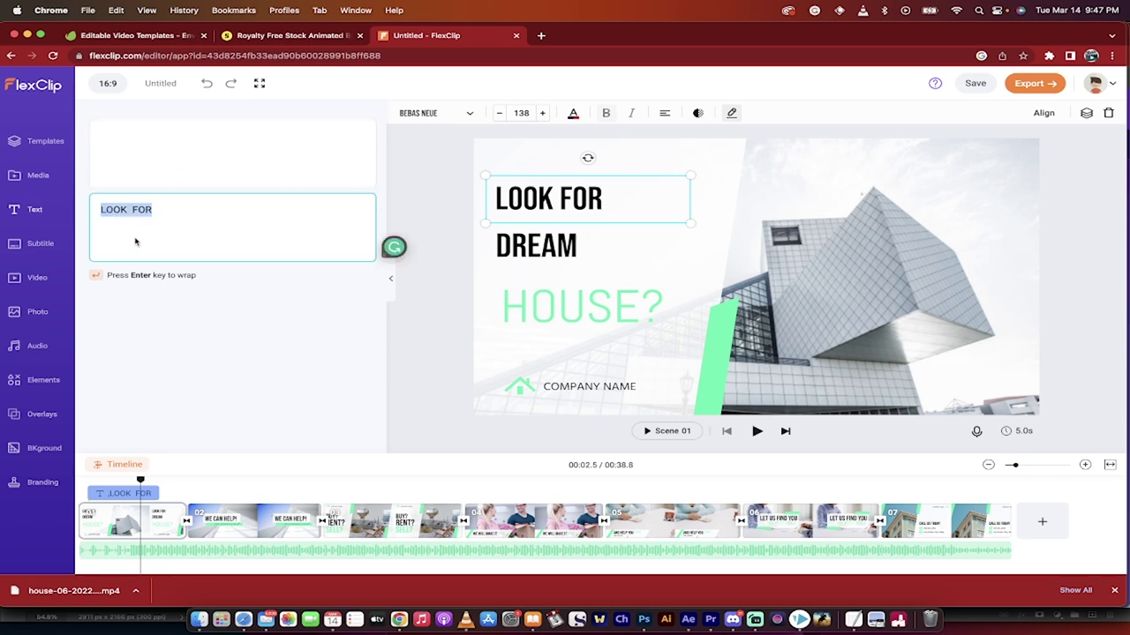
pyautogui.write('LOOKING FOR')
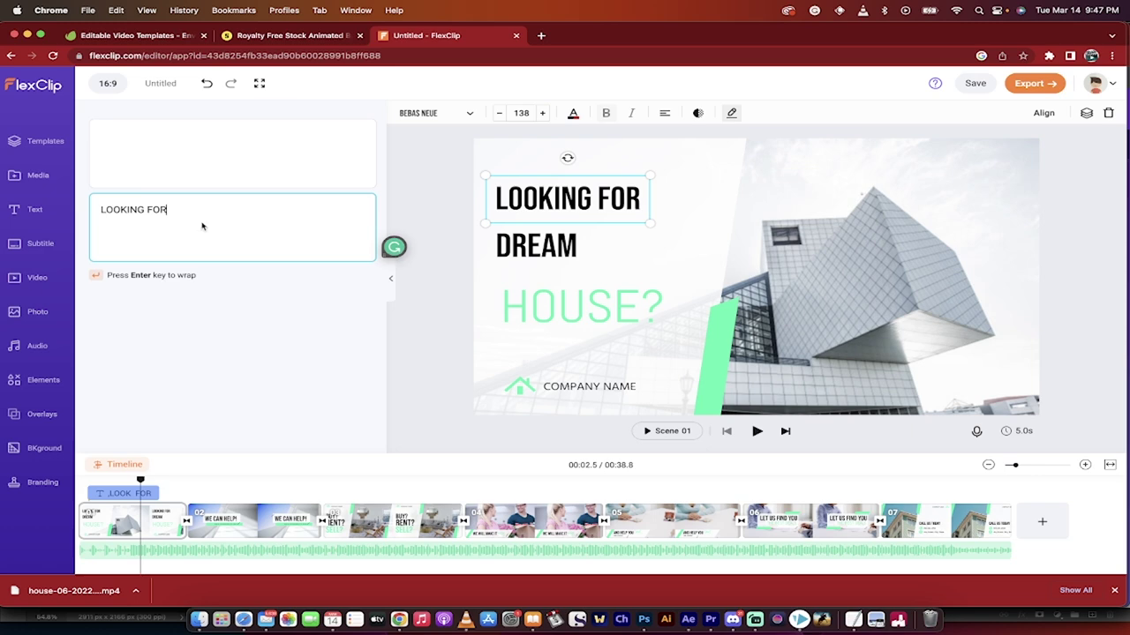
pyautogui.click(437, 285)
pyautogui.click(565, 252)
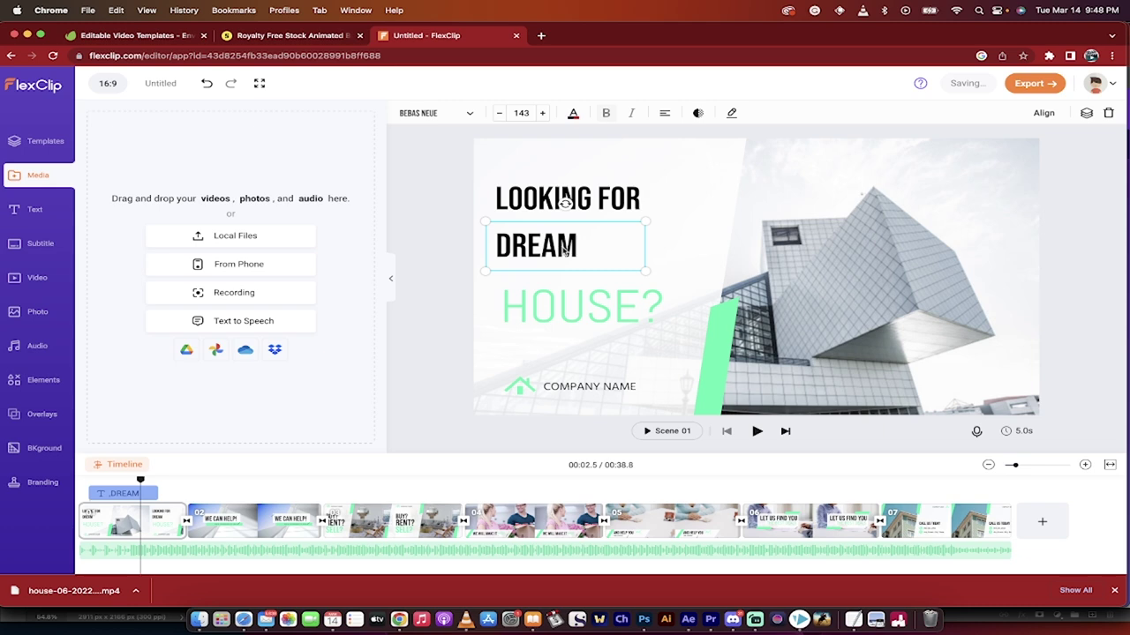
pyautogui.doubleClick(176, 210)
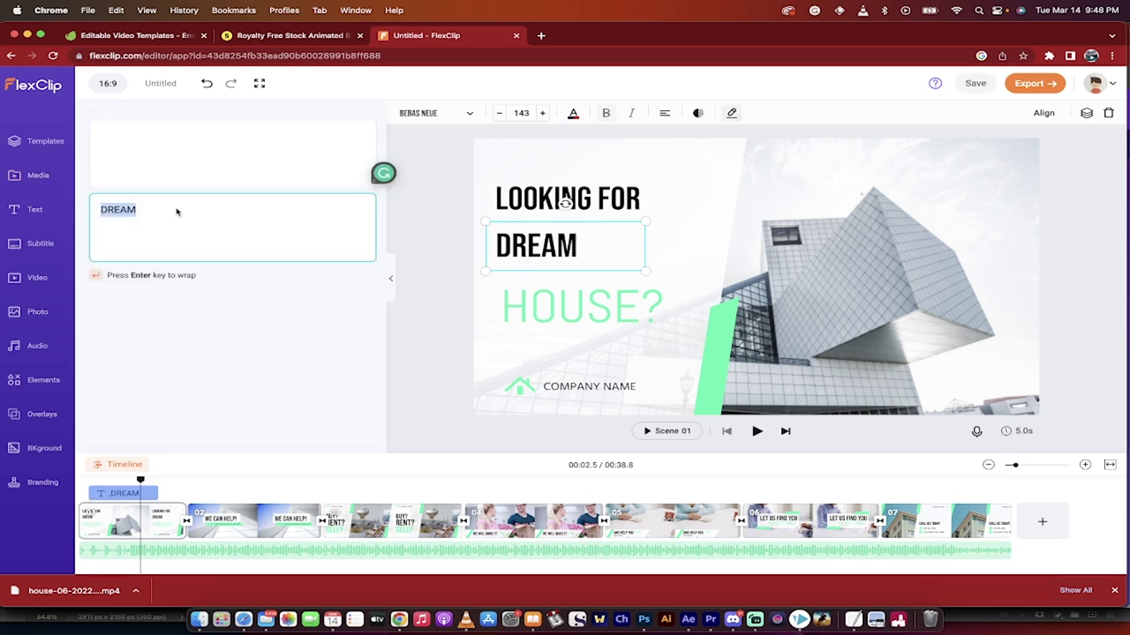
pyautogui.write('YOUR DREAM')
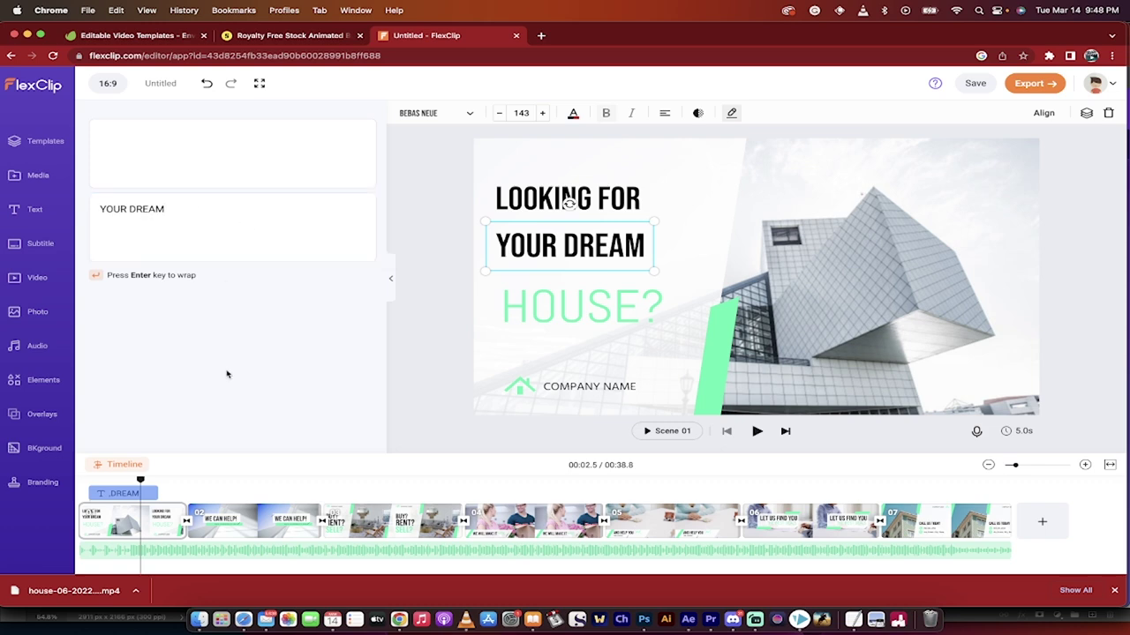
# Nudge 'HOUSE?' into line with the words above and preview the scene.
pyautogui.click(575, 312)
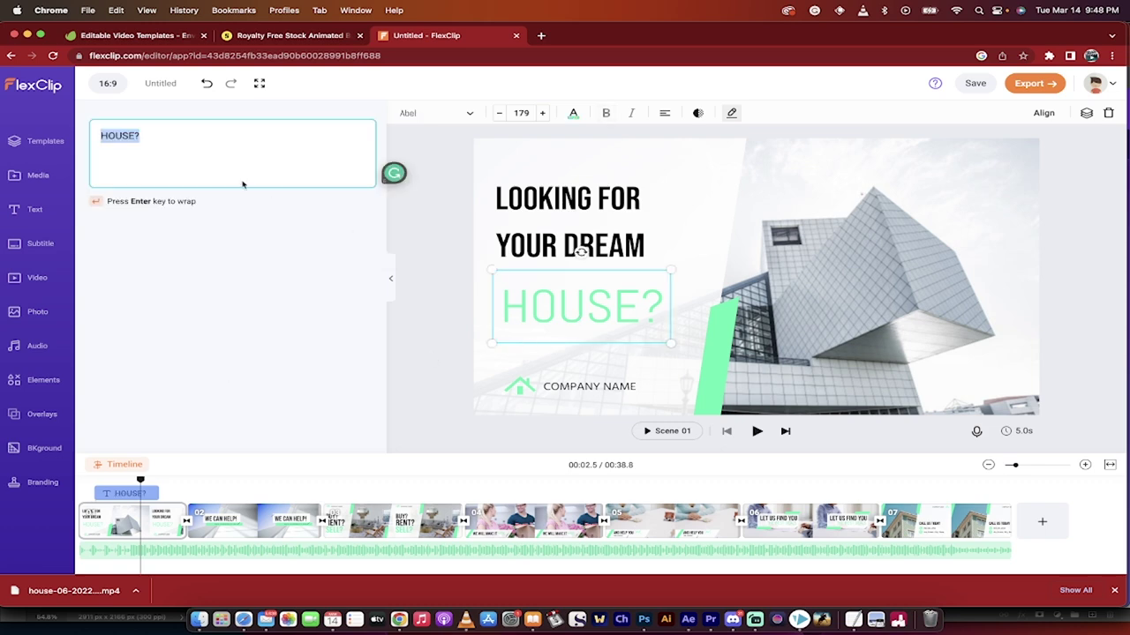
pyautogui.click(257, 309)
pyautogui.click(445, 299)
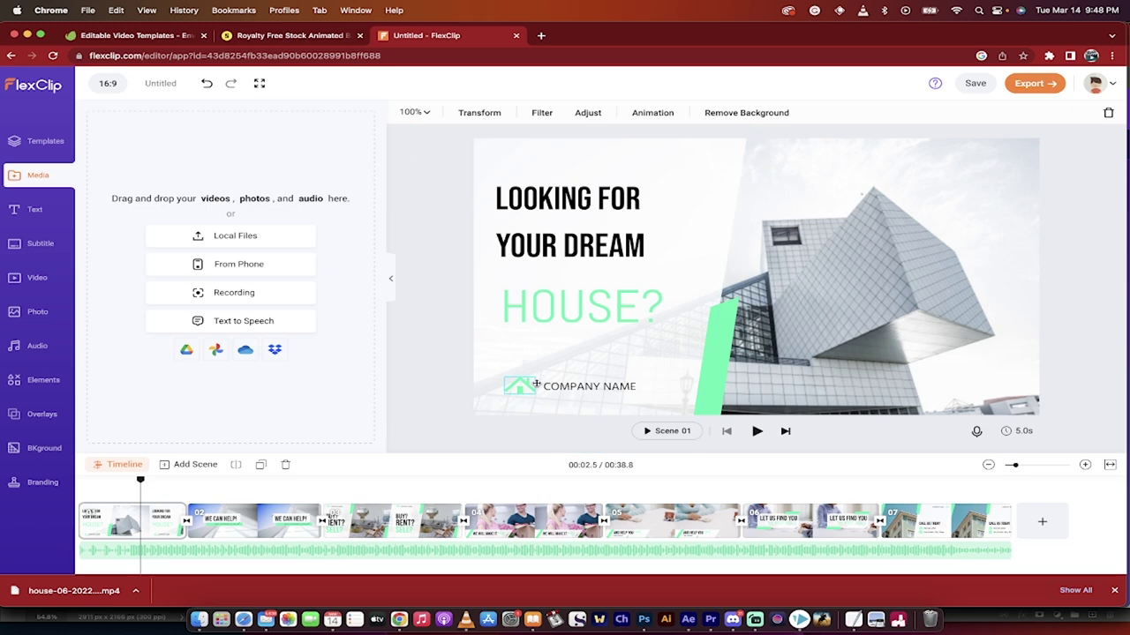
pyautogui.click(578, 316)
pyautogui.moveTo(596, 309); pyautogui.dragTo(594, 306)
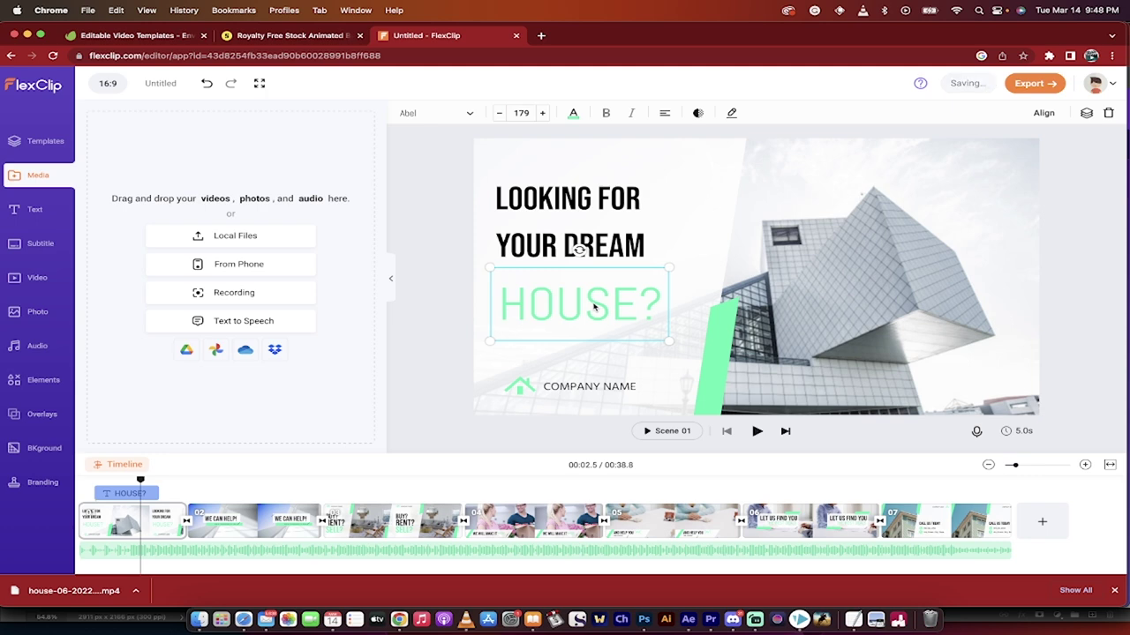
pyautogui.press('space')
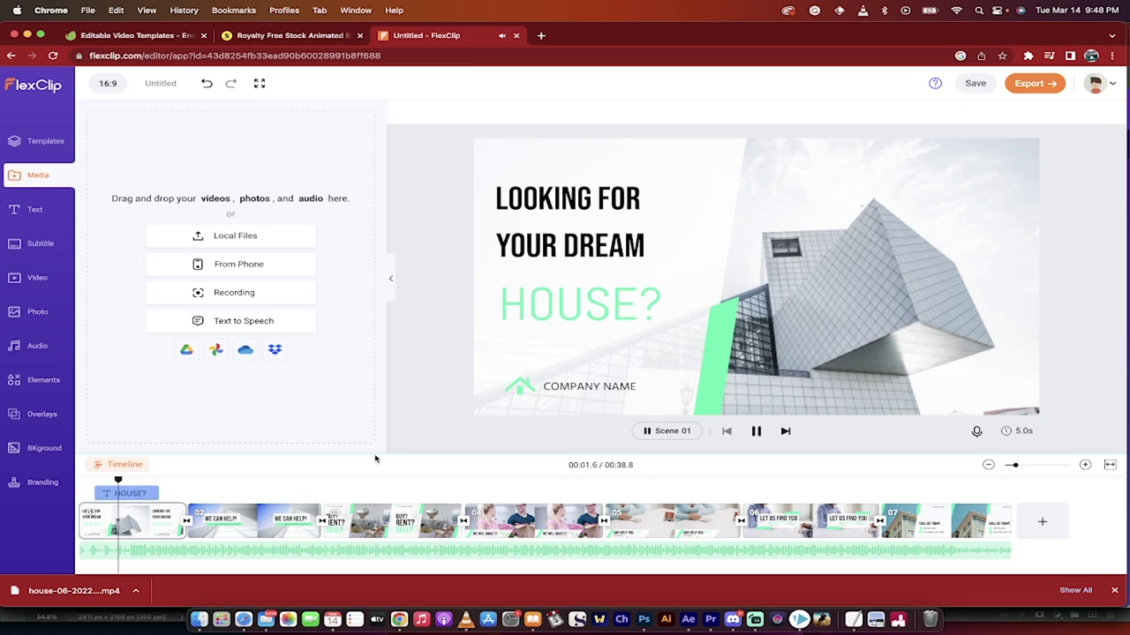
pyautogui.press('space')
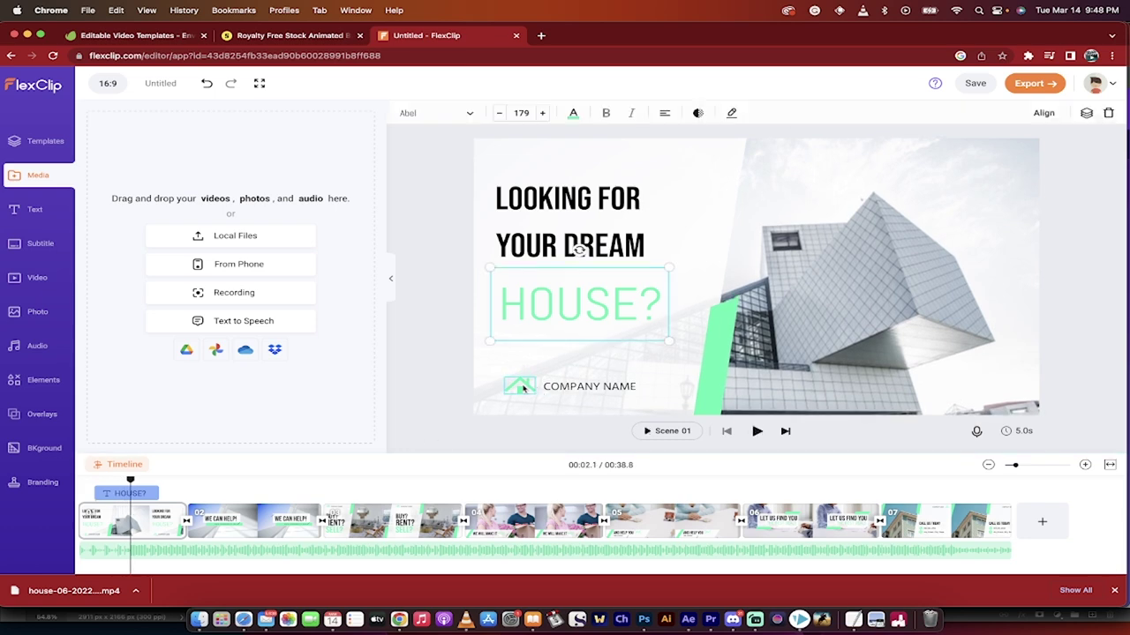
# Replace the COMPANY NAME text with 'KINGSTON MEDIA' and scrub through the first scene.
pyautogui.click(569, 388)
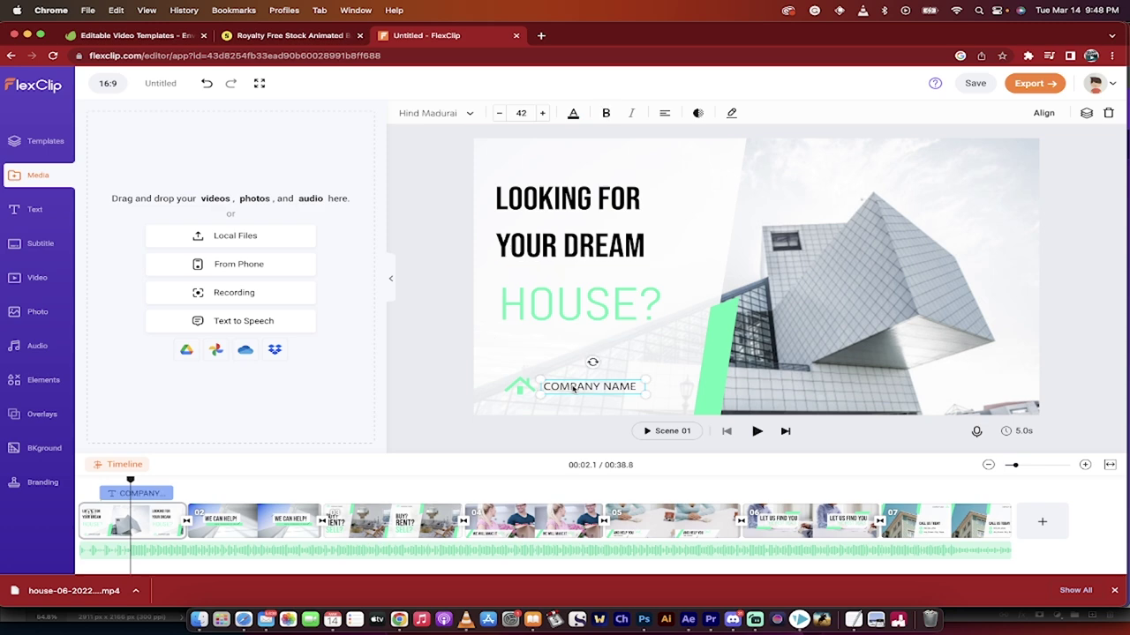
pyautogui.doubleClick(573, 388)
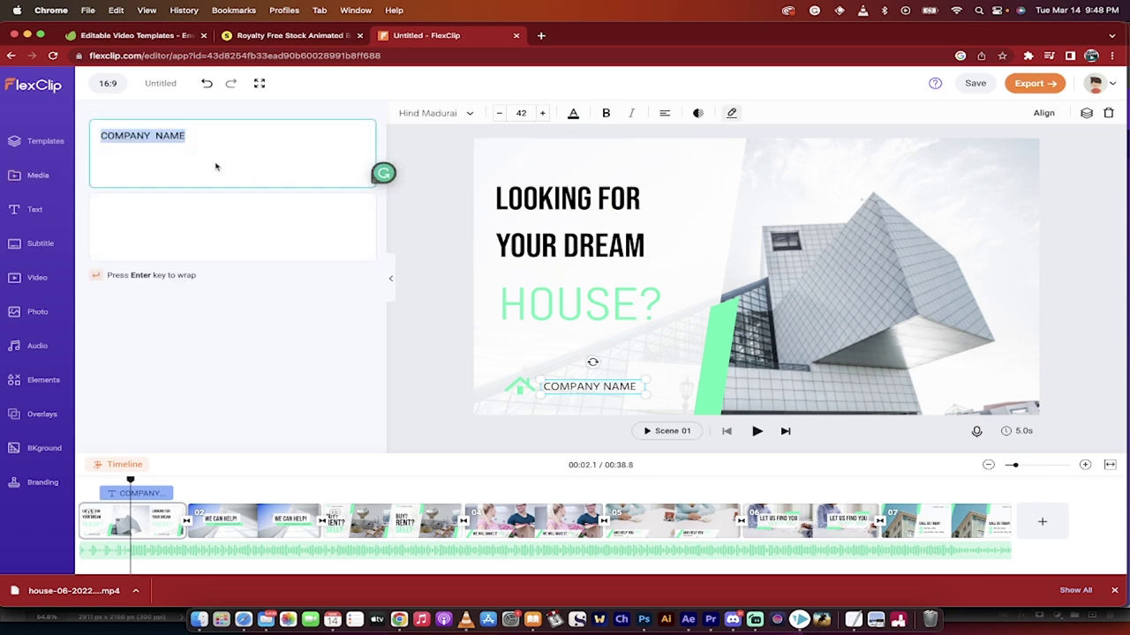
pyautogui.write('KINGO')
pyautogui.press('BackSpace')
pyautogui.write('STO')
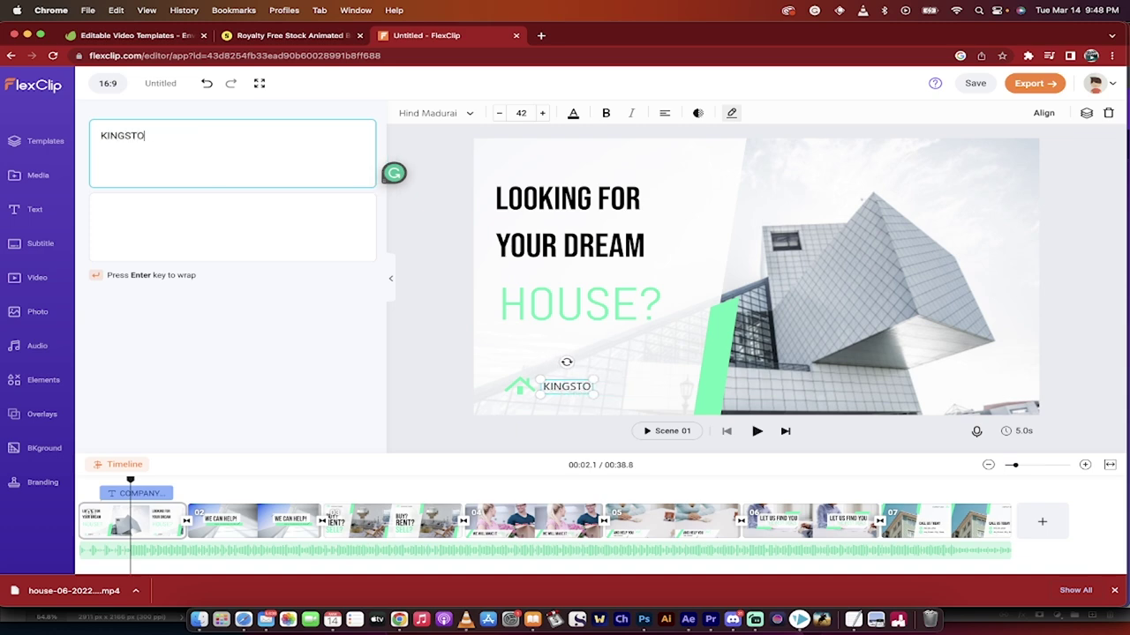
pyautogui.write('N MEDIA')
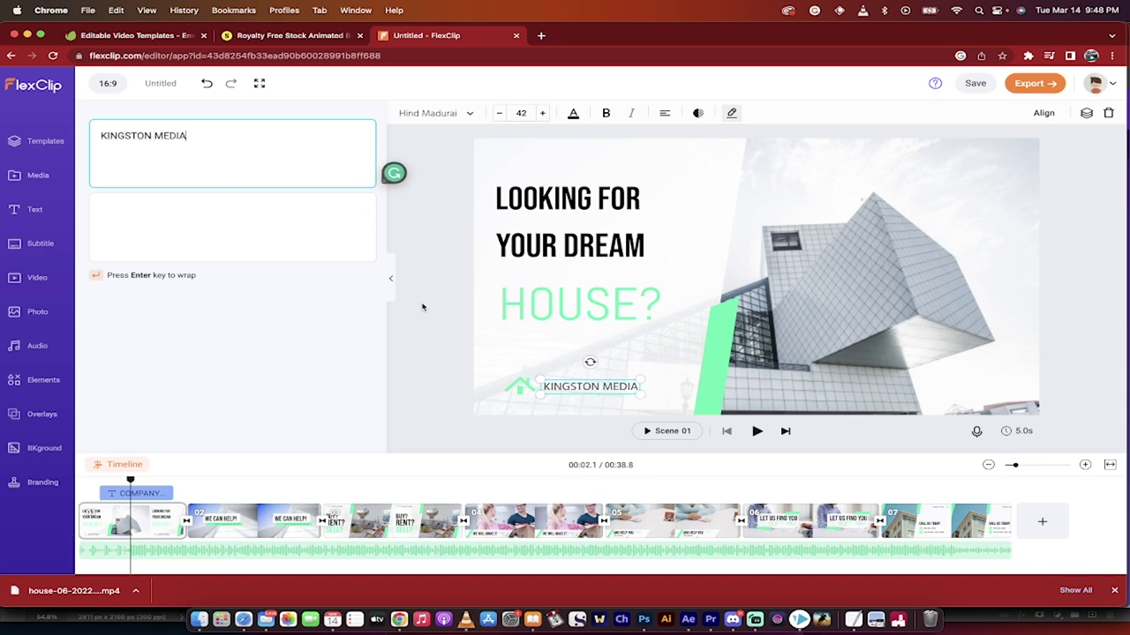
pyautogui.click(131, 480)
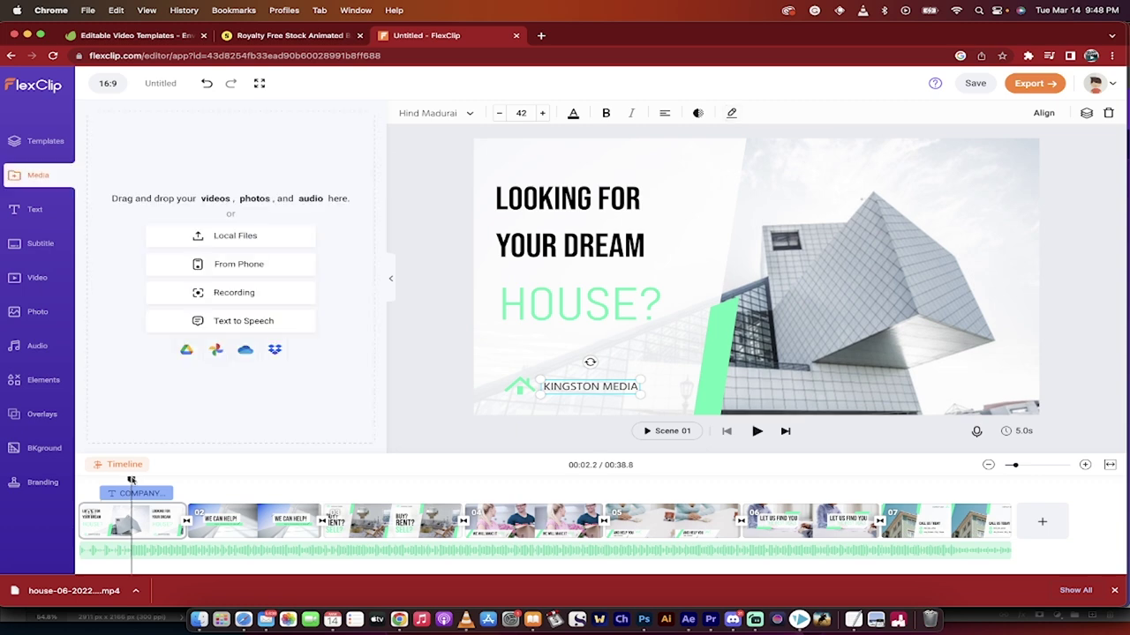
pyautogui.moveTo(130, 480)
pyautogui.mouseDown()
pyautogui.moveTo(149, 480)
pyautogui.moveTo(92, 479)
pyautogui.moveTo(146, 479)
pyautogui.mouseUp()
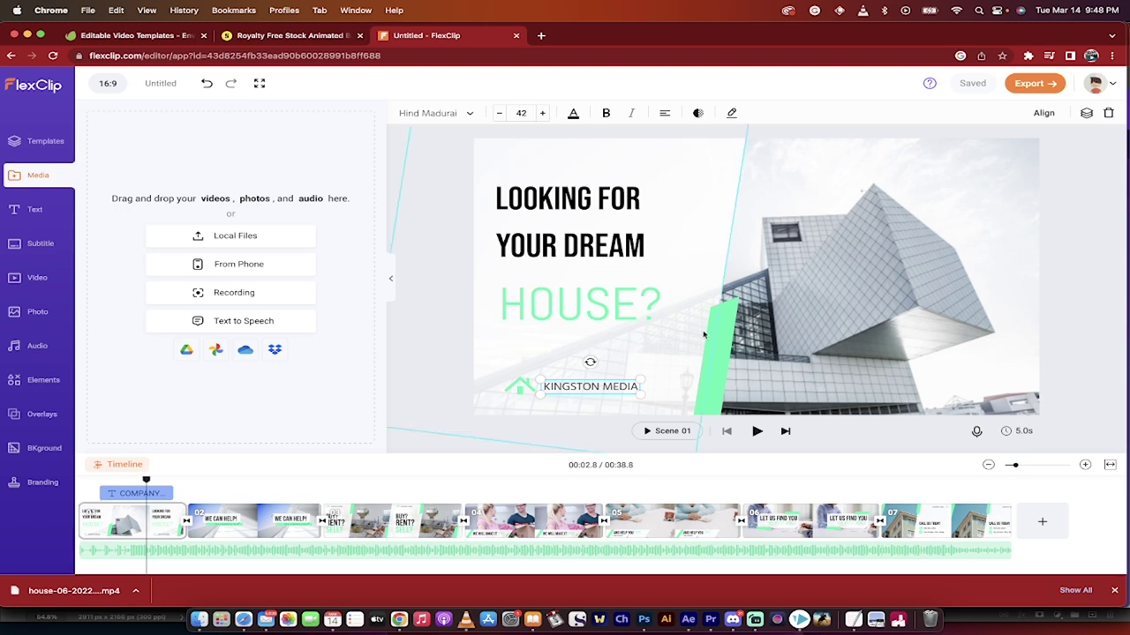
# Open scene 1's layer timeline and move the playhead back to the scene's start.
pyautogui.click(424, 399)
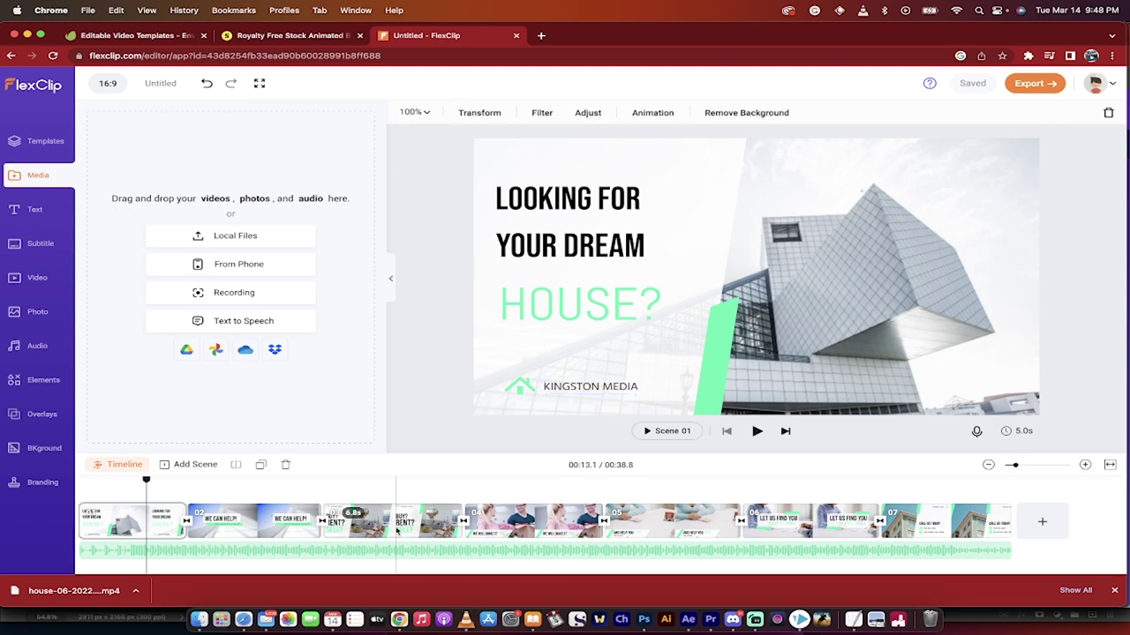
pyautogui.click(138, 523)
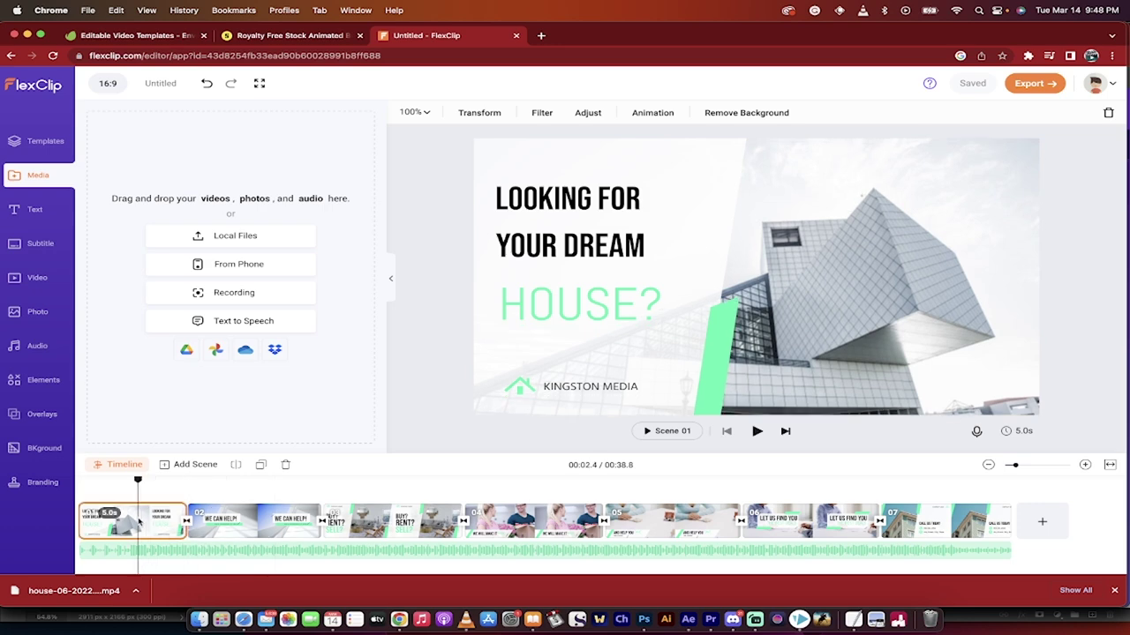
pyautogui.doubleClick(138, 523)
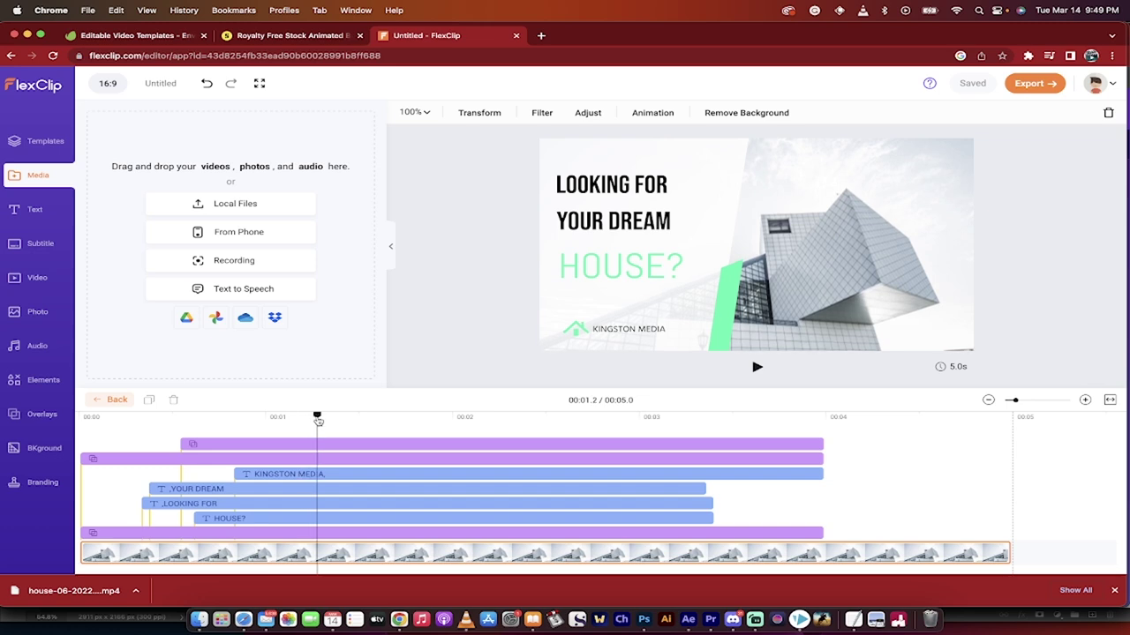
pyautogui.click(310, 490)
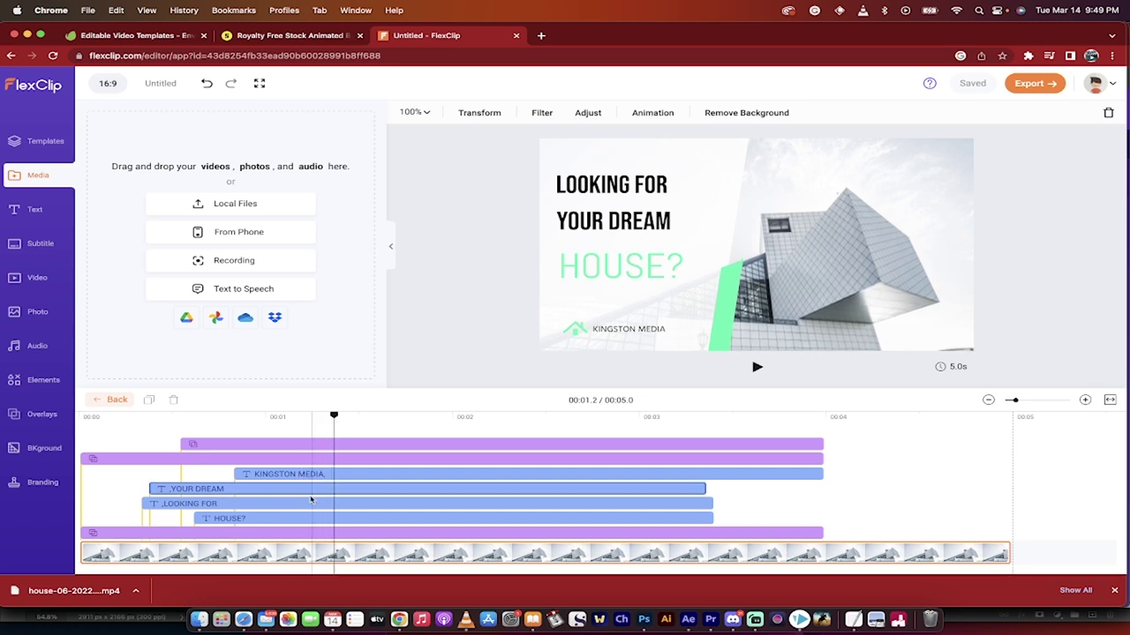
pyautogui.click(290, 553)
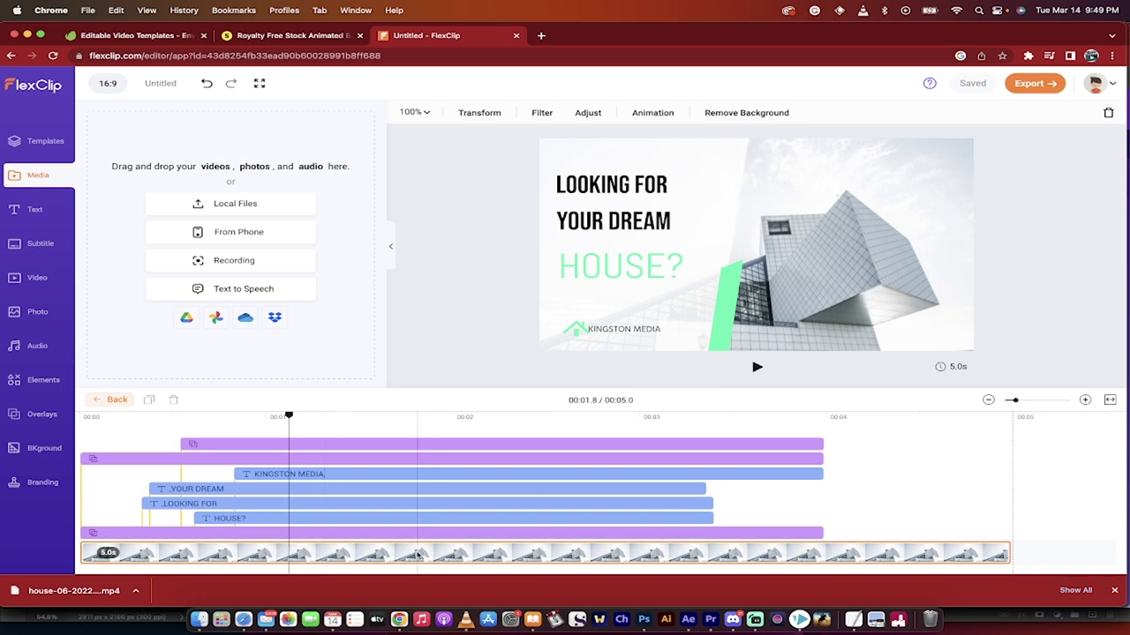
pyautogui.click(417, 554)
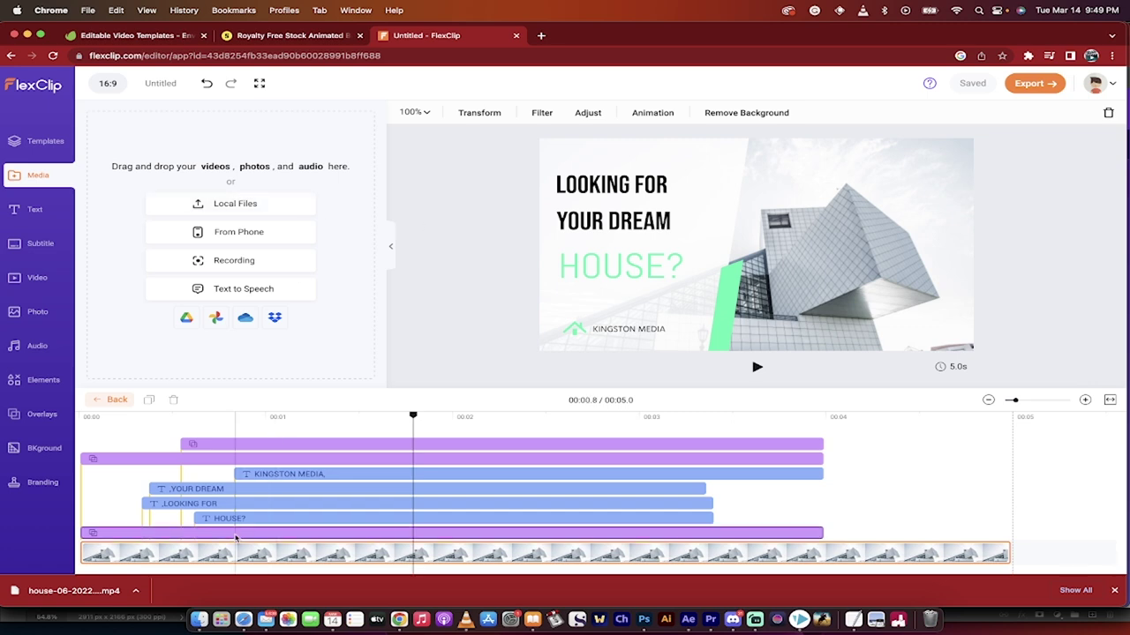
pyautogui.click(226, 555)
pyautogui.click(109, 554)
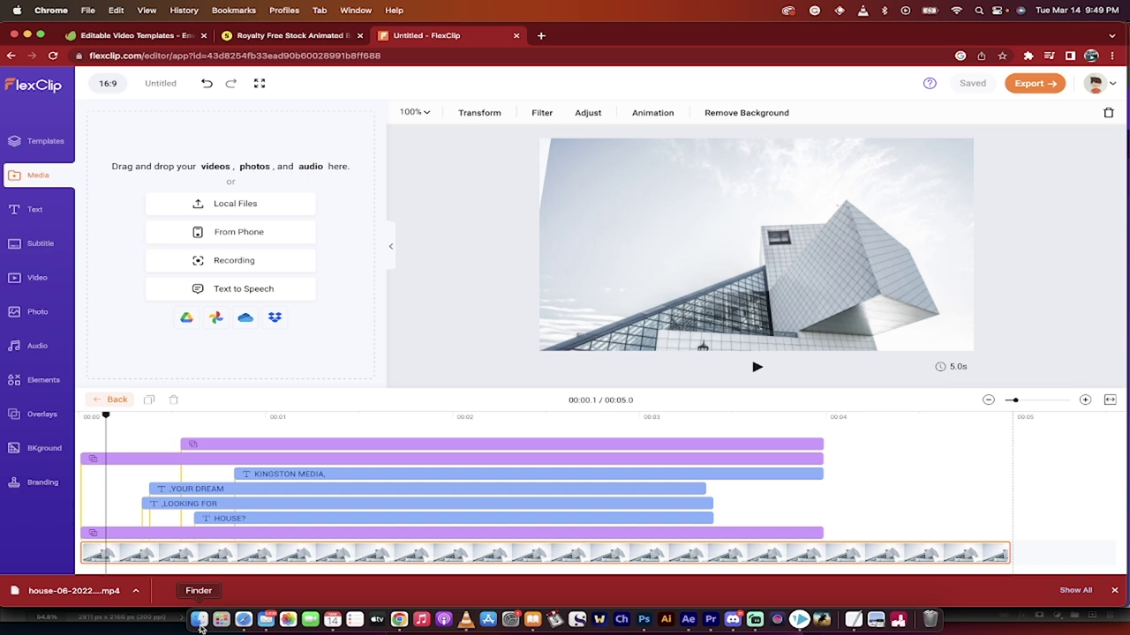
# Reveal the downloaded house video in Finder and drag it onto the FlexClip scene background.
pyautogui.click(199, 622)
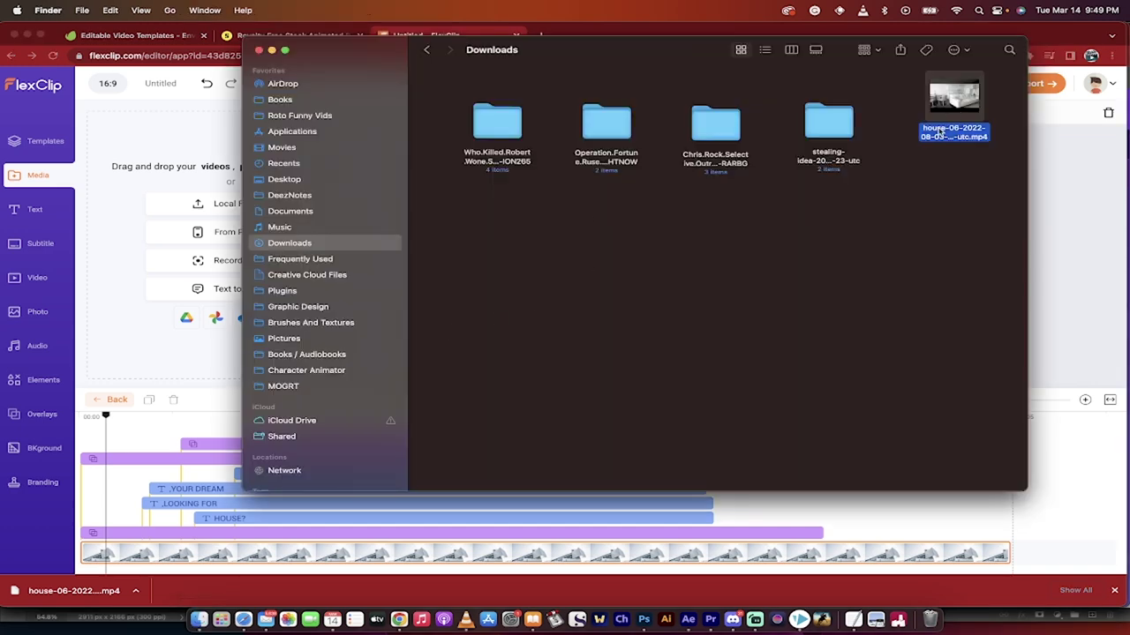
pyautogui.moveTo(941, 137); pyautogui.dragTo(744, 247)
pyautogui.press('super+Tab')
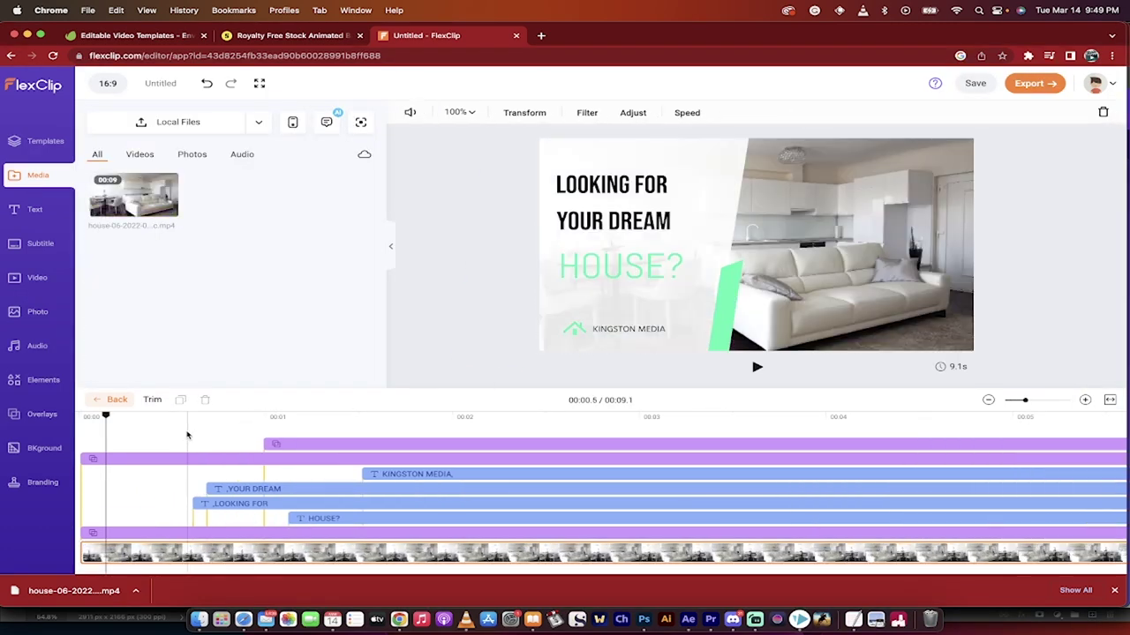
# Play the new living-room scene, go back to the all-scenes timeline, and scrub through it.
pyautogui.press('space')
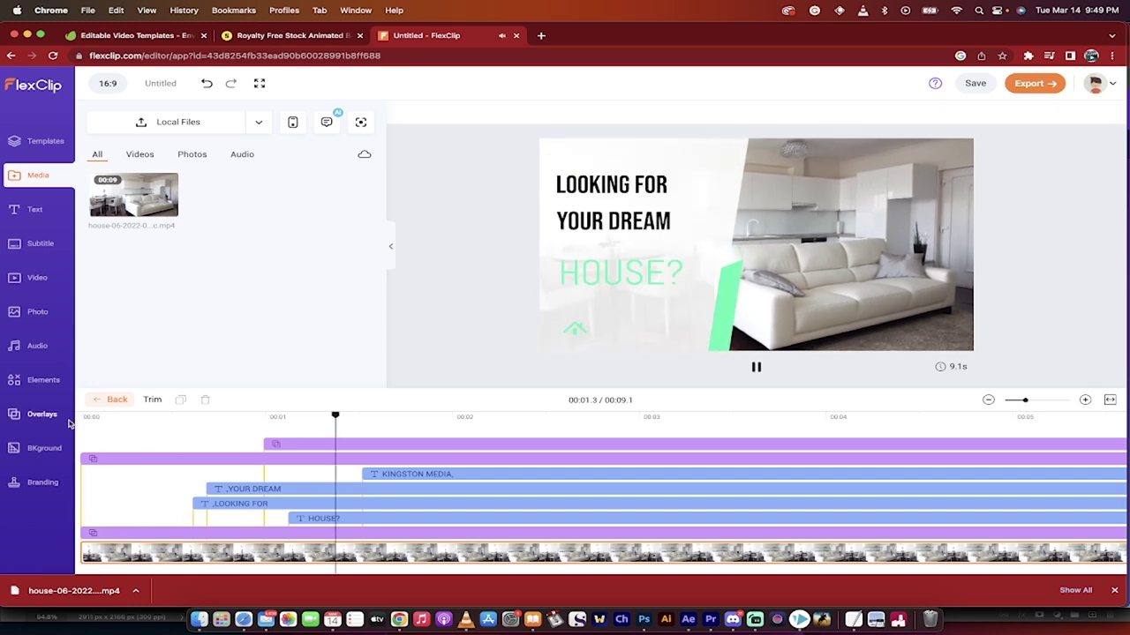
pyautogui.press('space')
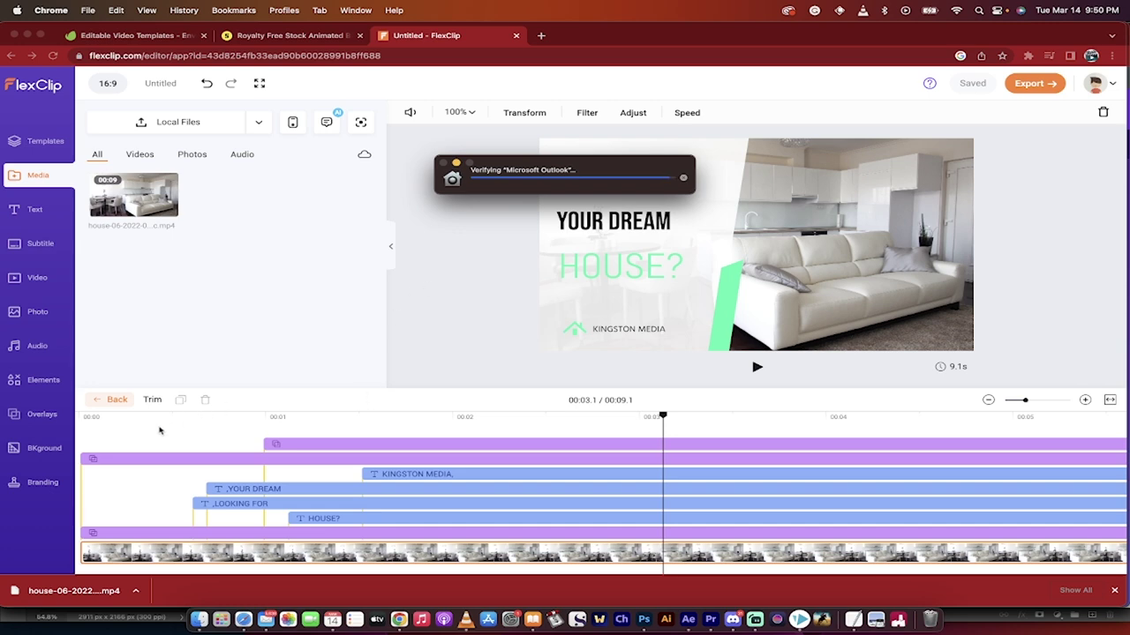
pyautogui.click(109, 399)
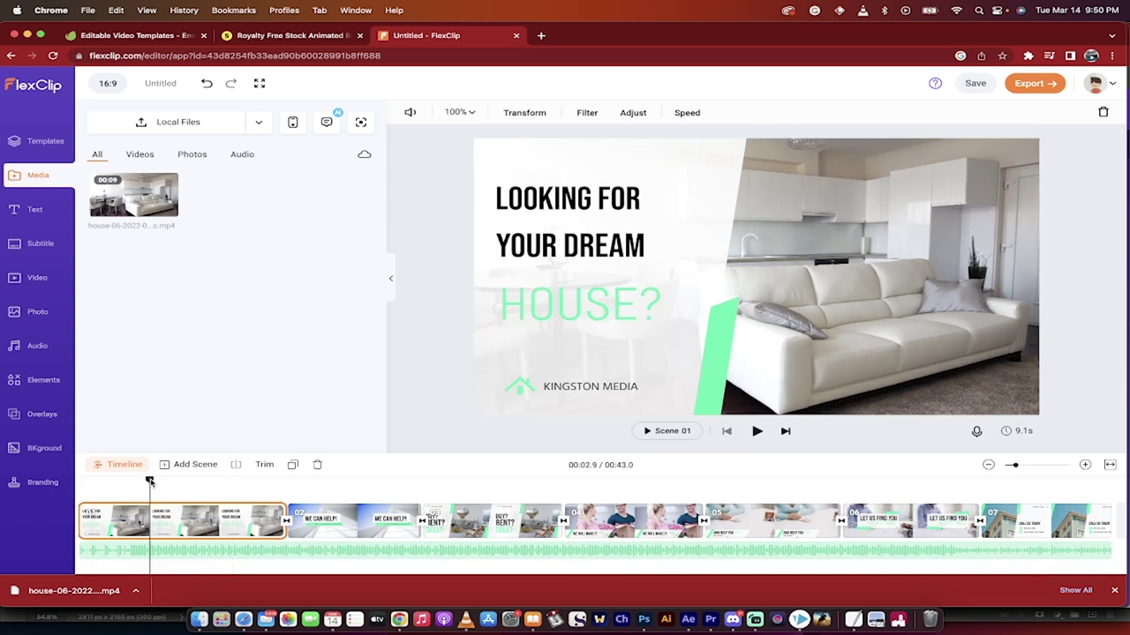
pyautogui.moveTo(150, 481); pyautogui.dragTo(340, 484)
pyautogui.click(749, 309)
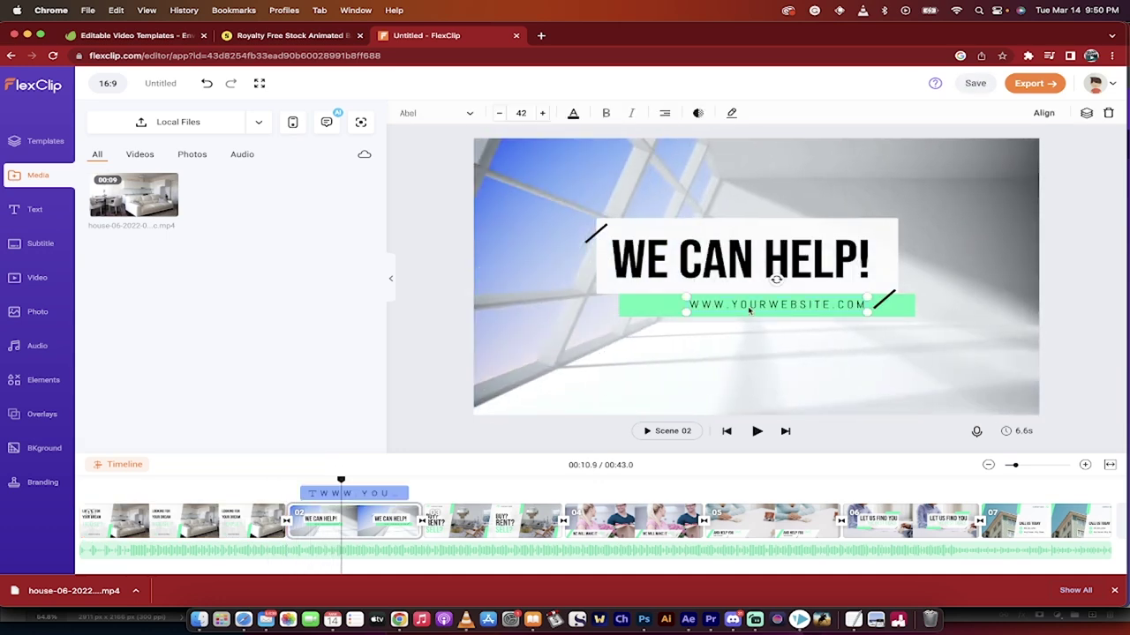
pyautogui.doubleClick(748, 304)
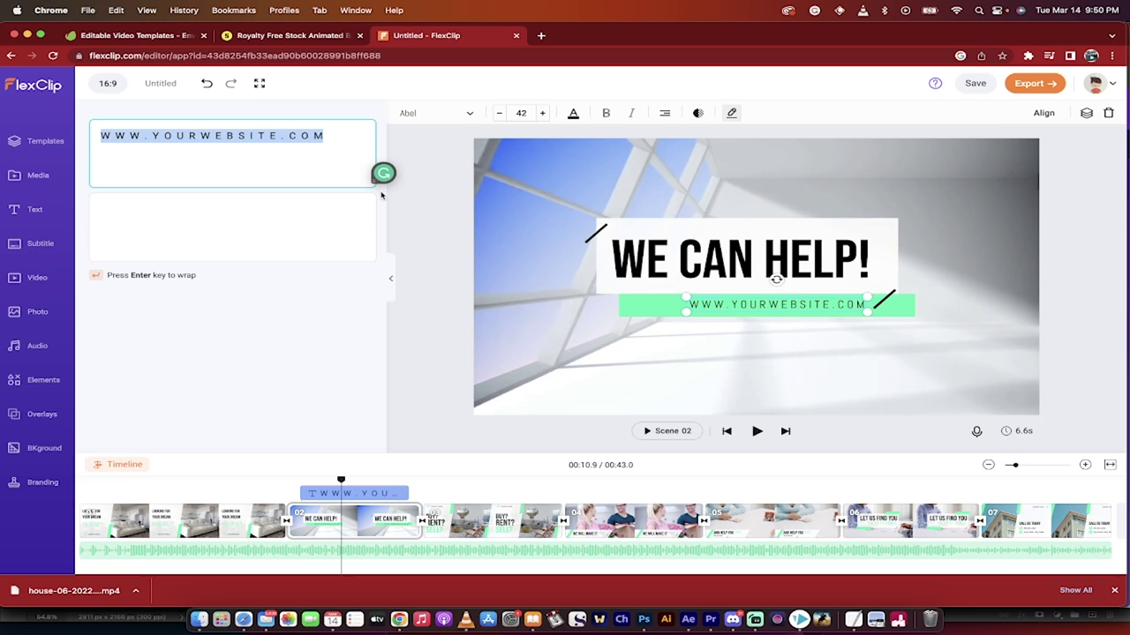
pyautogui.write('www.A')
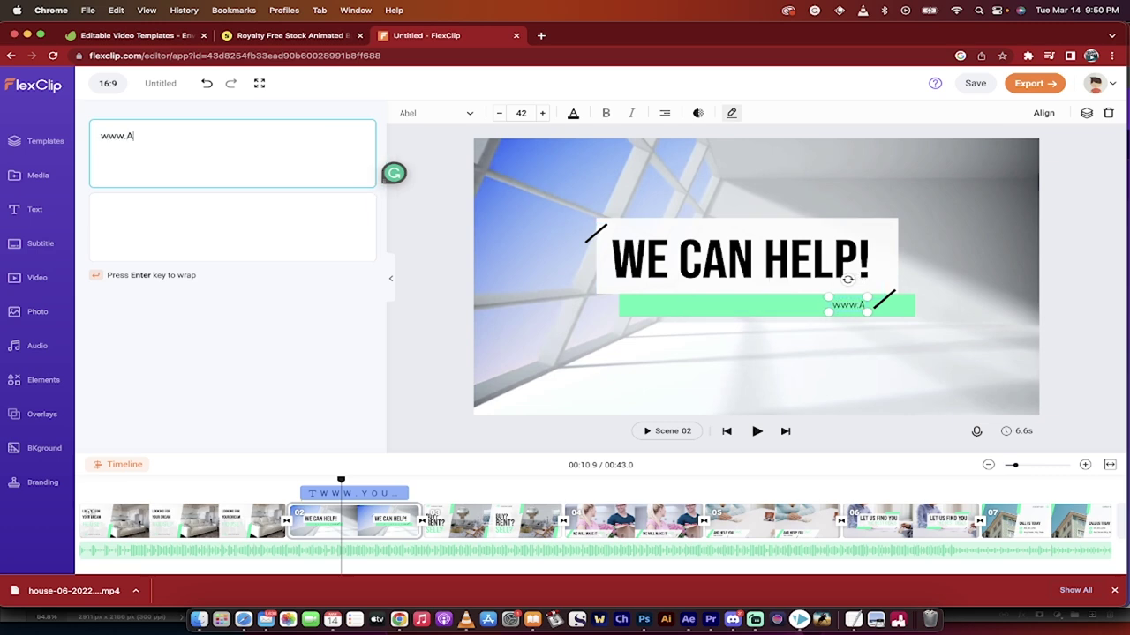
pyautogui.write('llN')
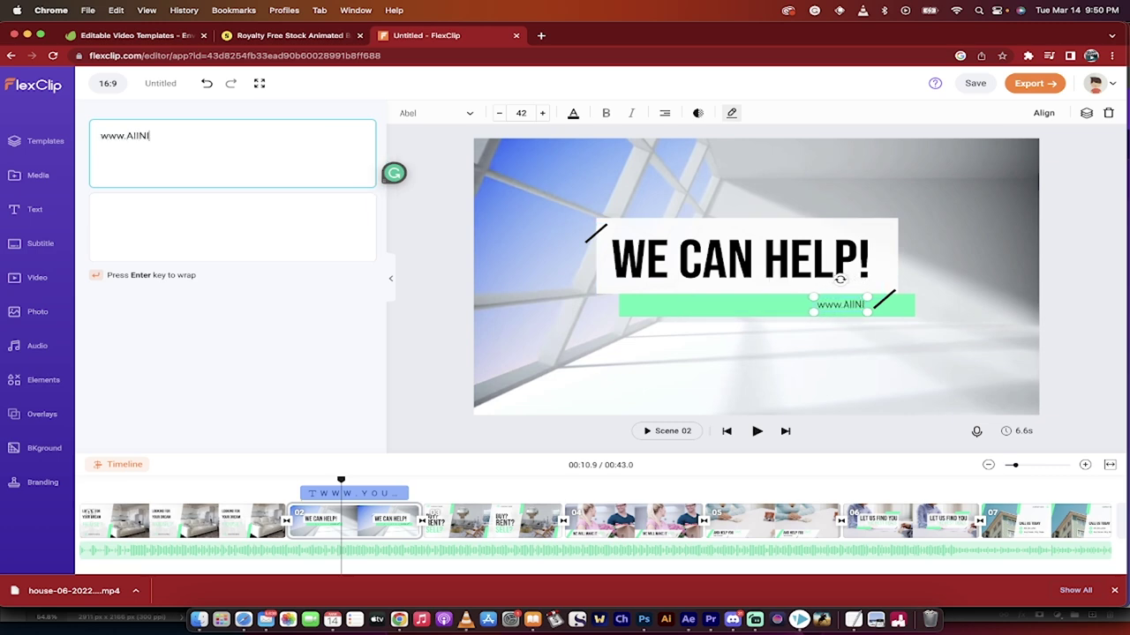
pyautogui.write('AMINU')
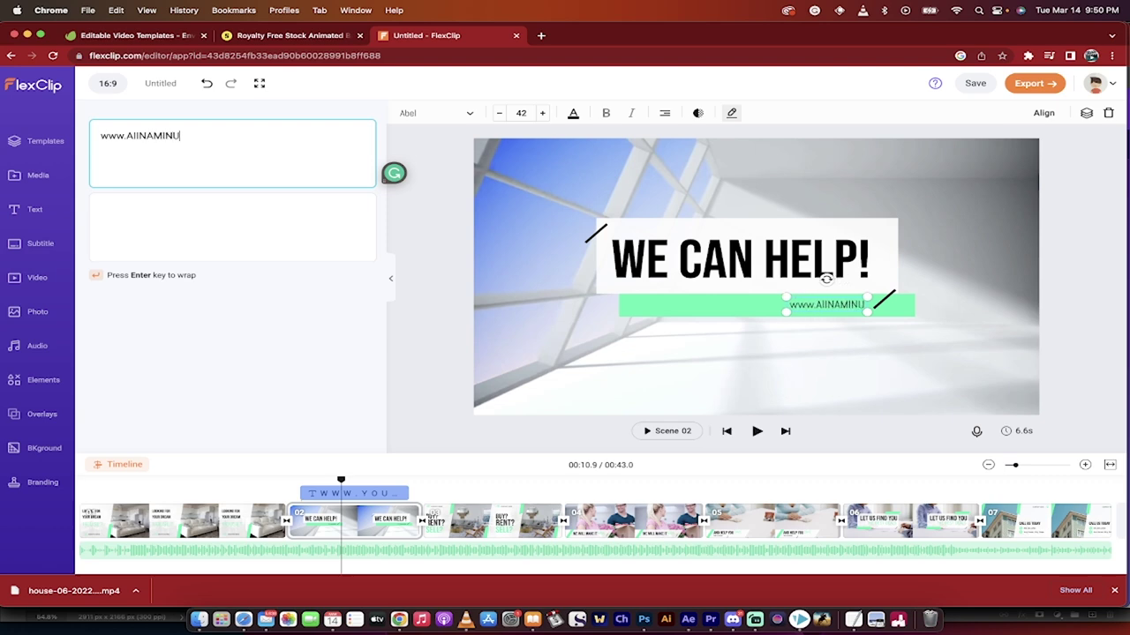
pyautogui.write('TE.COM')
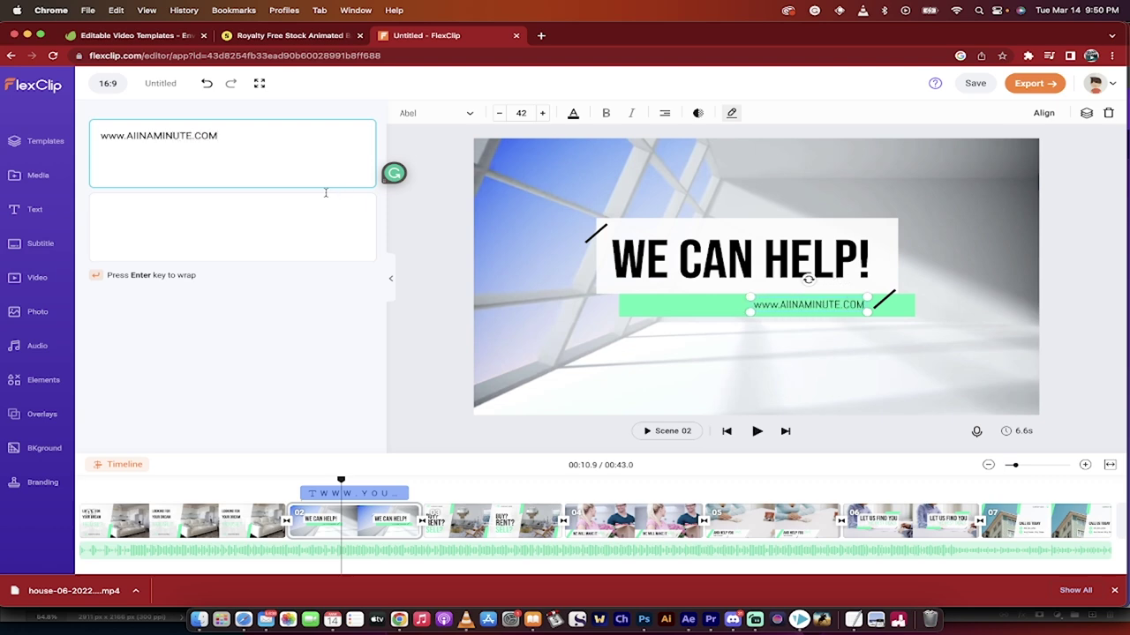
pyautogui.doubleClick(121, 143)
pyautogui.write('WWW')
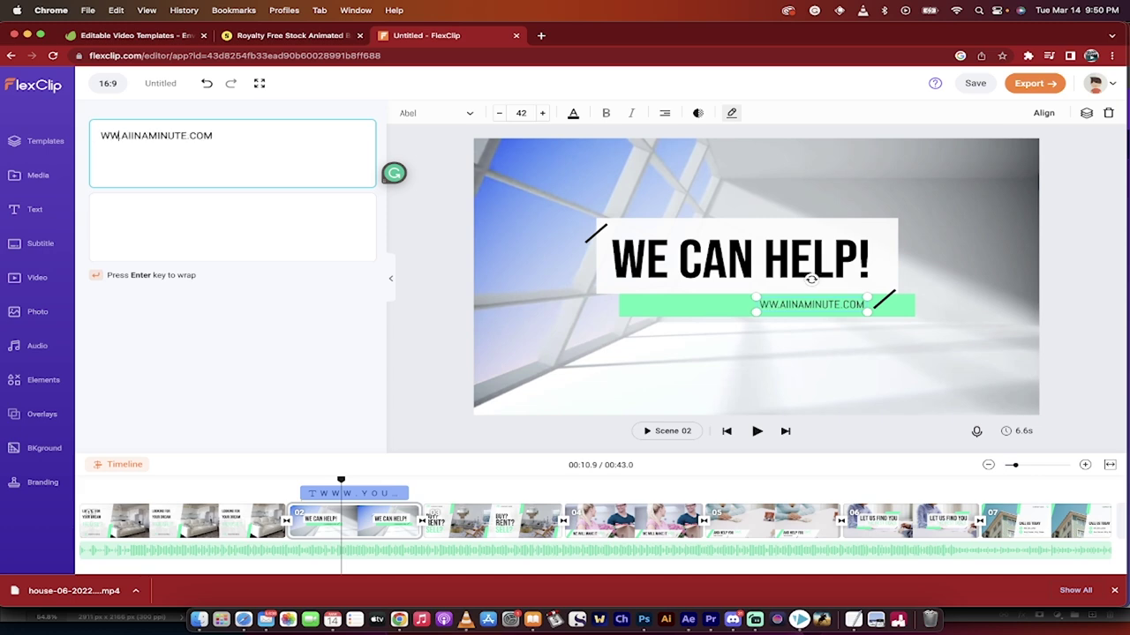
pyautogui.click(232, 138)
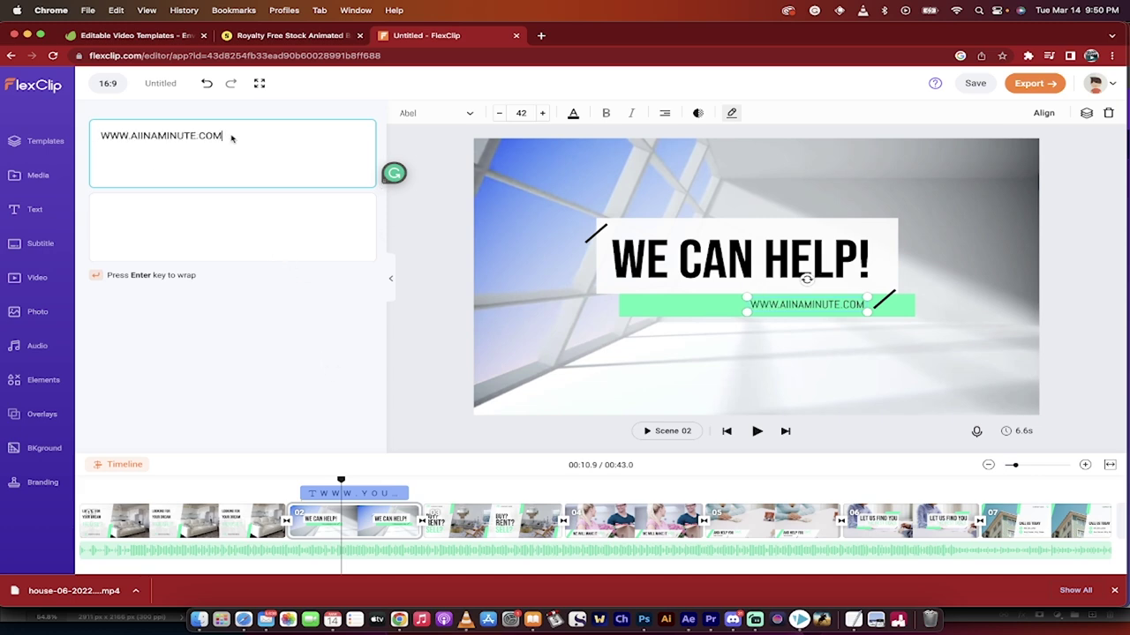
pyautogui.doubleClick(178, 134)
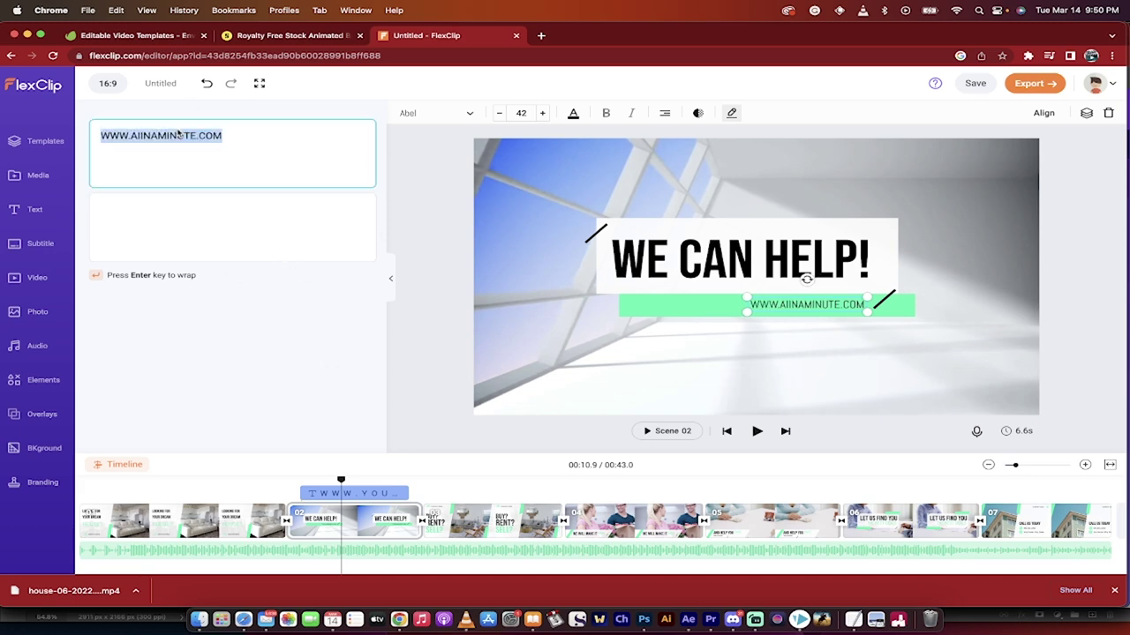
# Switch the website address from Alata to Aldrich (Modern(Sans)) and nudge it into place.
pyautogui.click(435, 113)
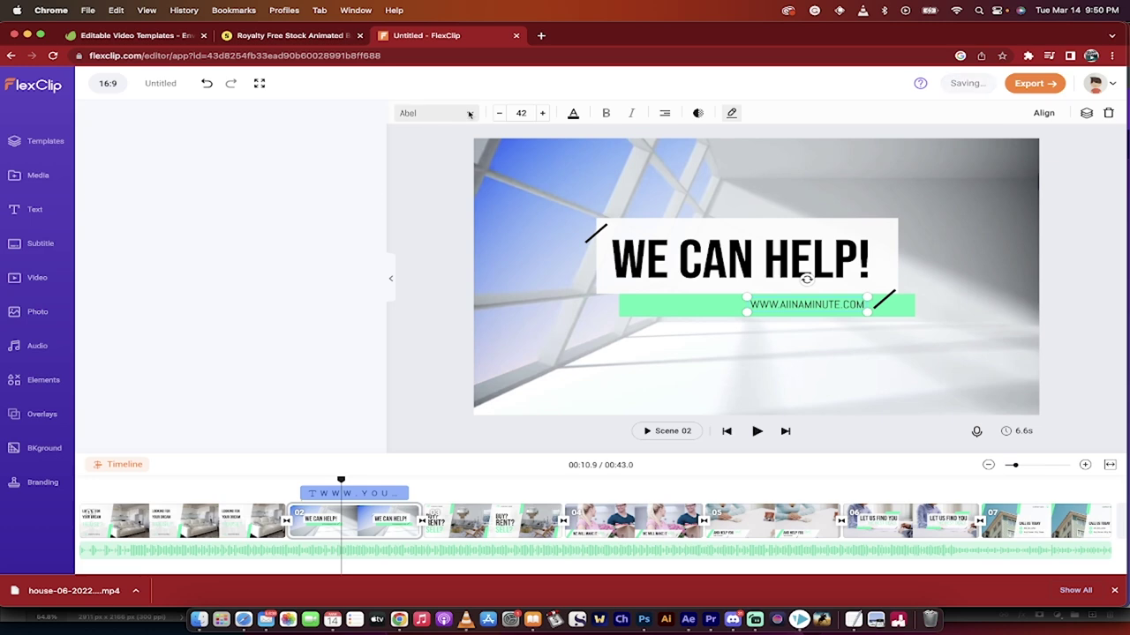
pyautogui.click(196, 152)
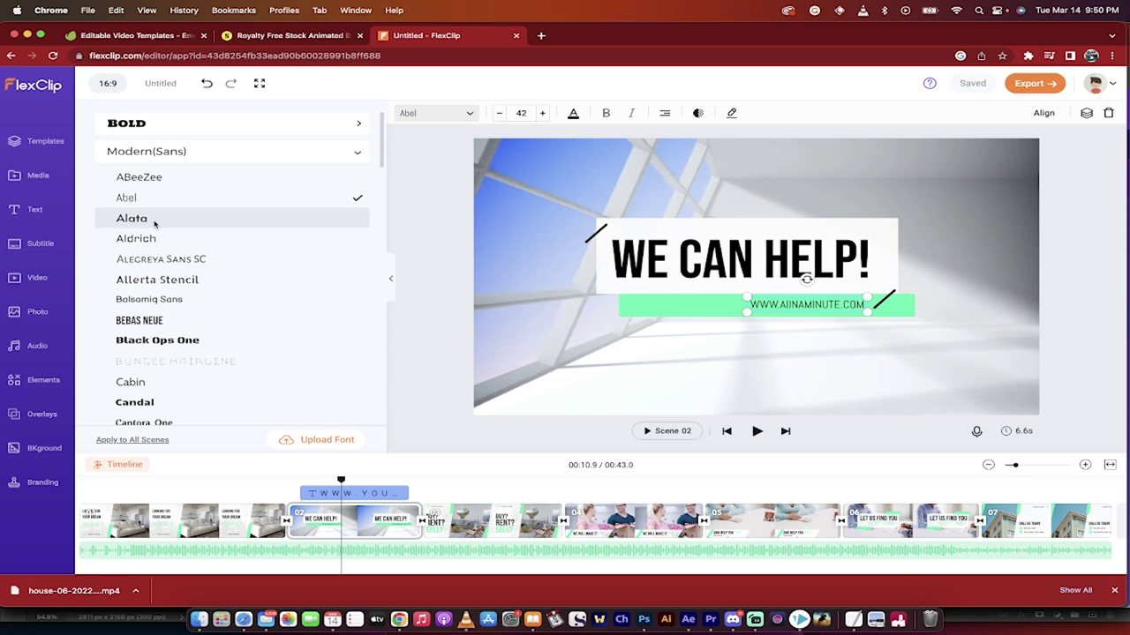
pyautogui.click(154, 220)
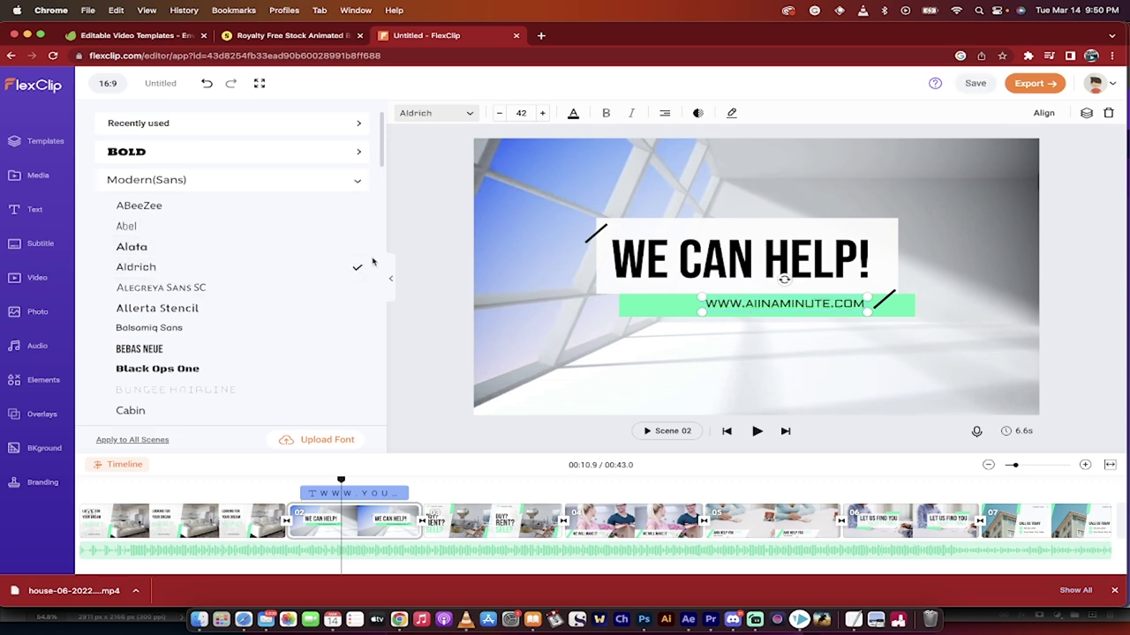
pyautogui.moveTo(728, 305); pyautogui.dragTo(729, 311)
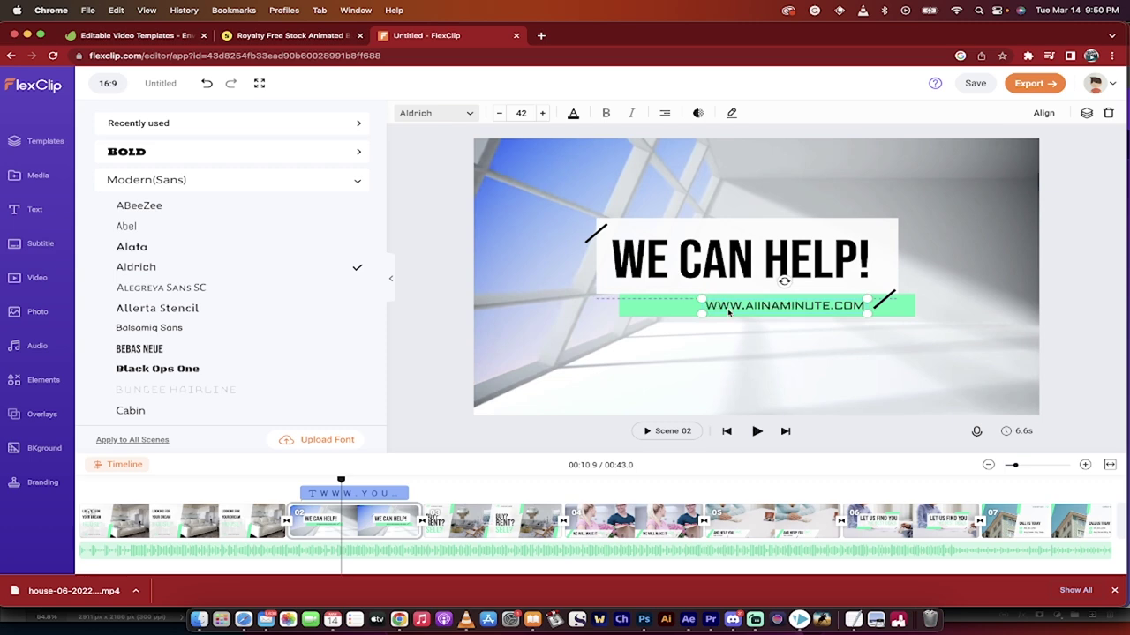
pyautogui.click(401, 351)
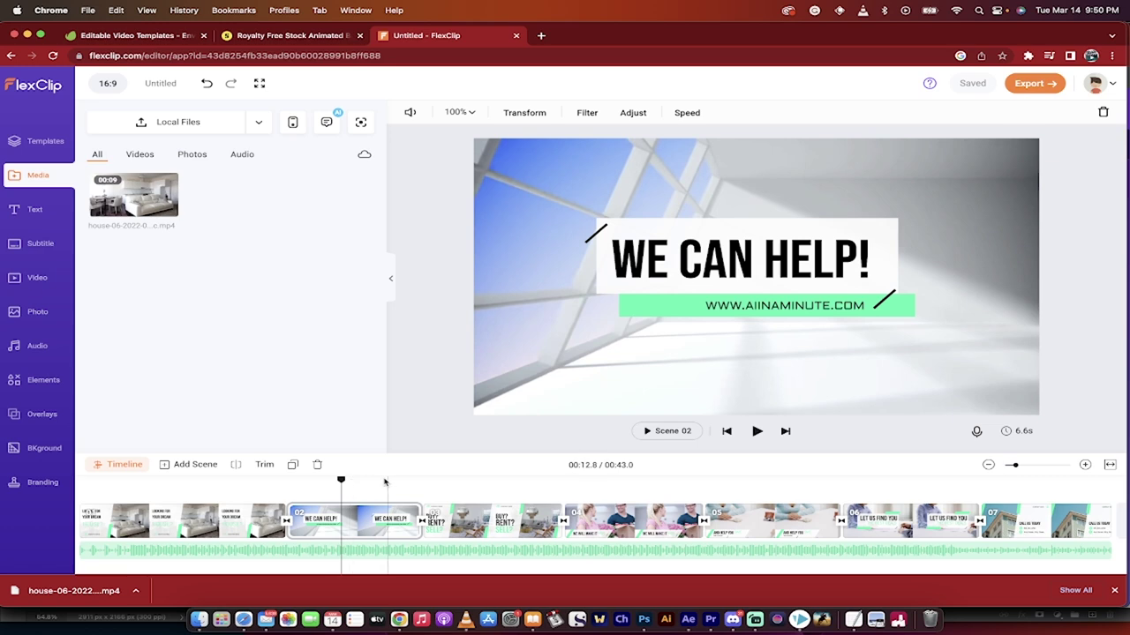
# Delete scene 04 'We will make it easy' and the following 'And help you save' scene.
pyautogui.moveTo(341, 480); pyautogui.dragTo(453, 480)
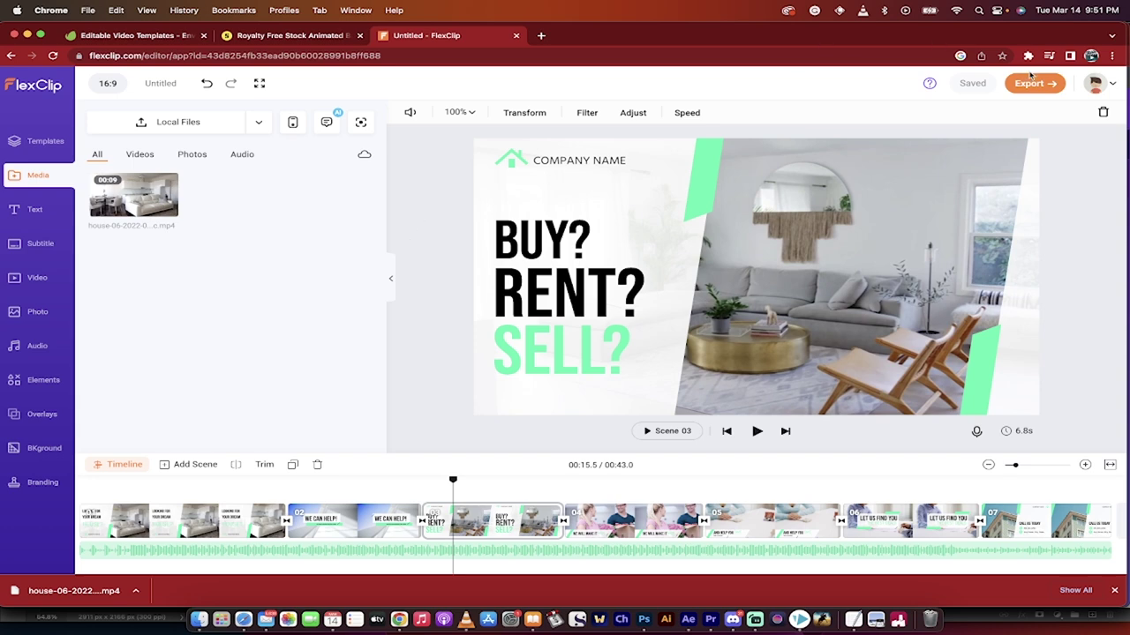
pyautogui.click(624, 519)
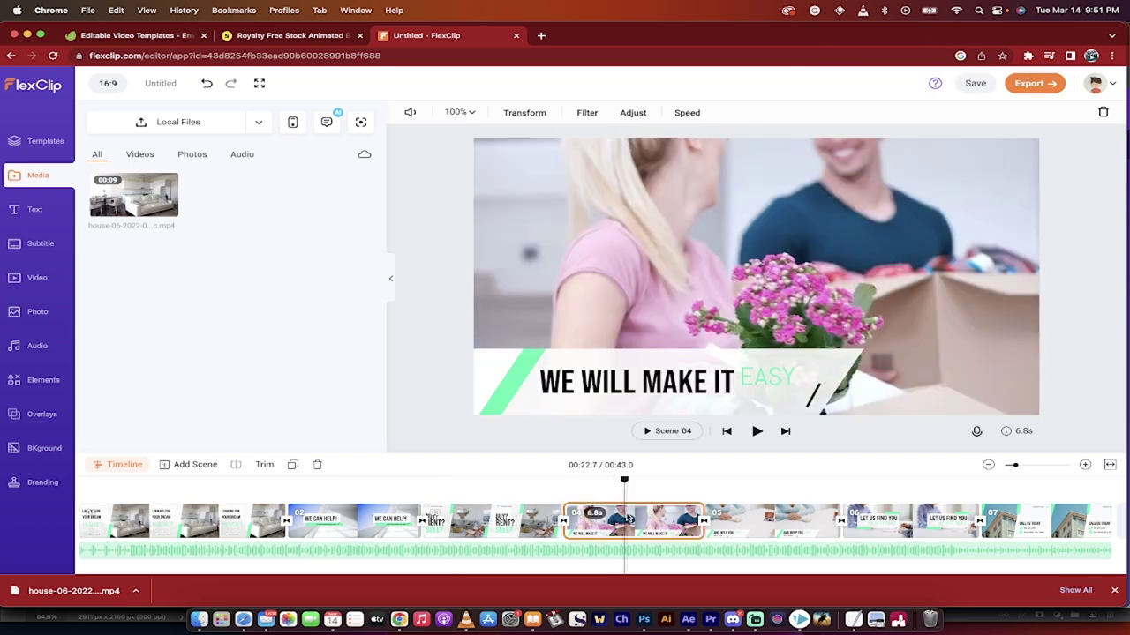
pyautogui.press('Delete')
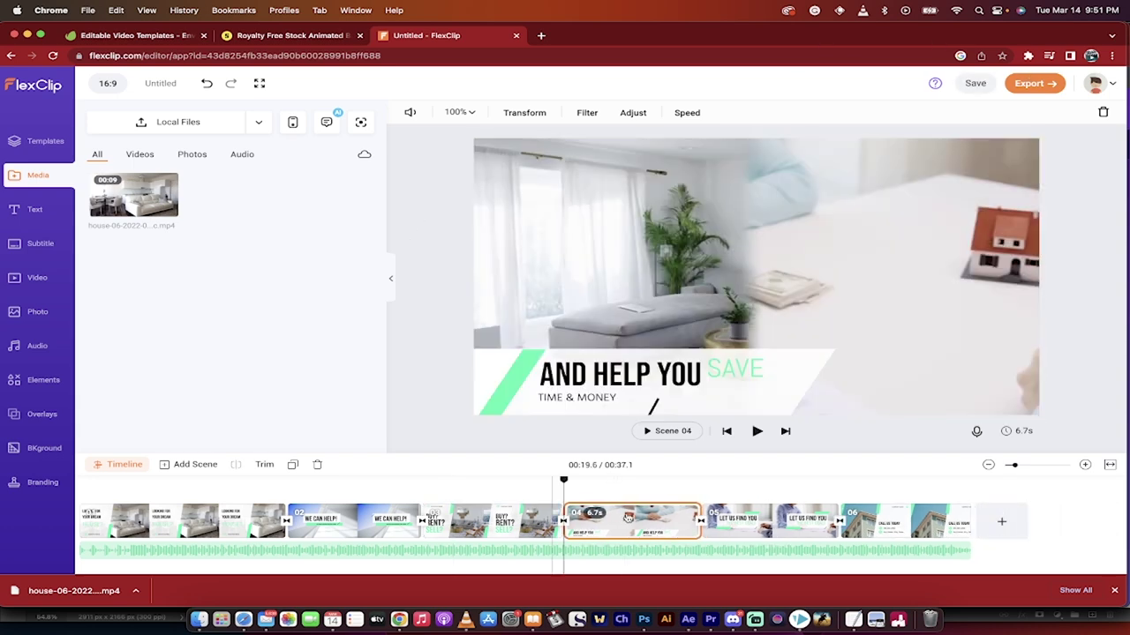
pyautogui.press('Delete')
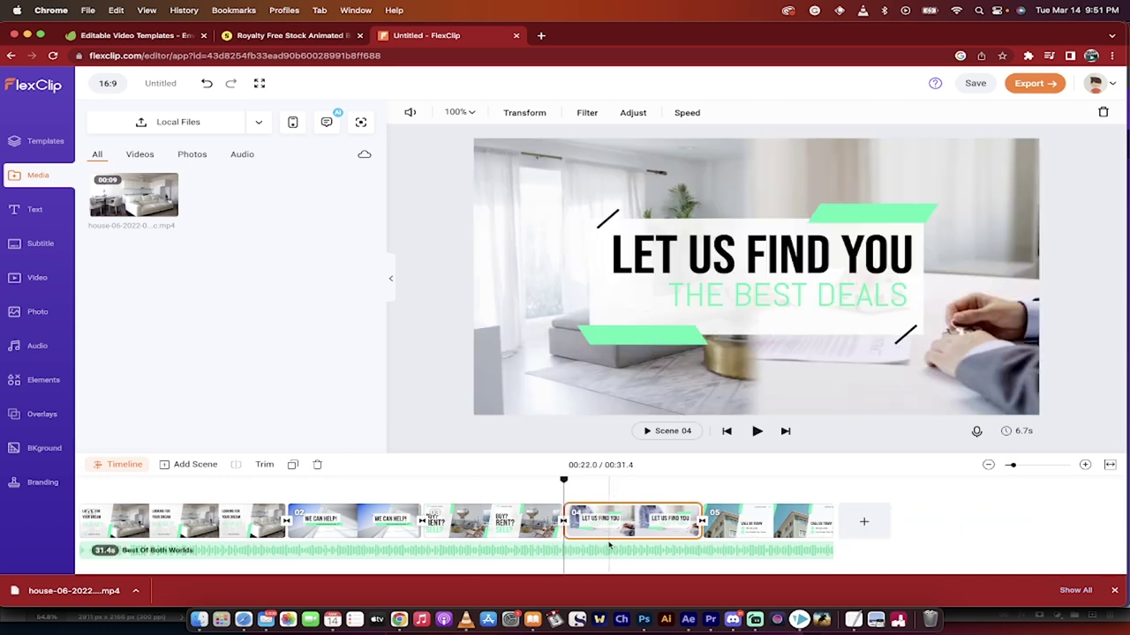
pyautogui.click(605, 551)
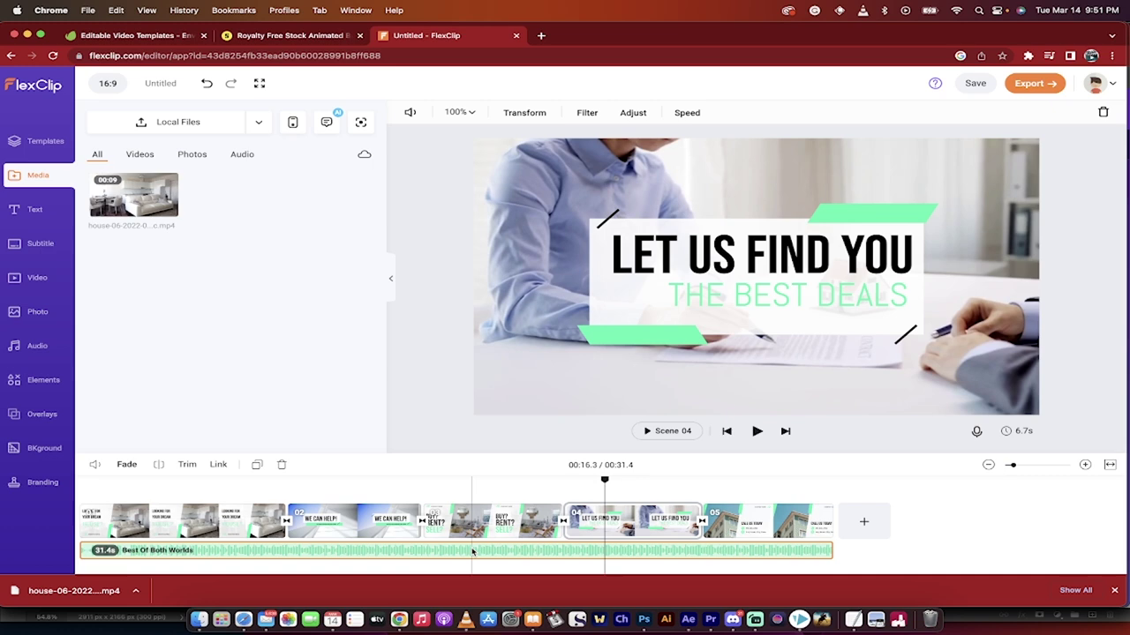
# Browse the Audio library's list of music tracks.
pyautogui.click(36, 348)
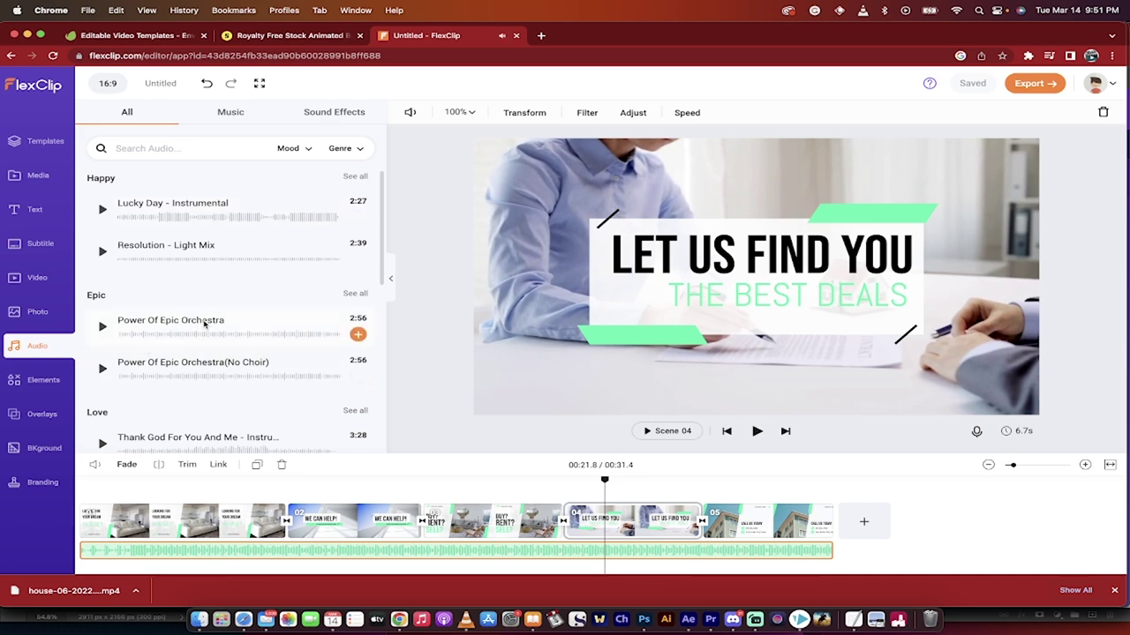
pyautogui.scroll(-3, 204, 324)
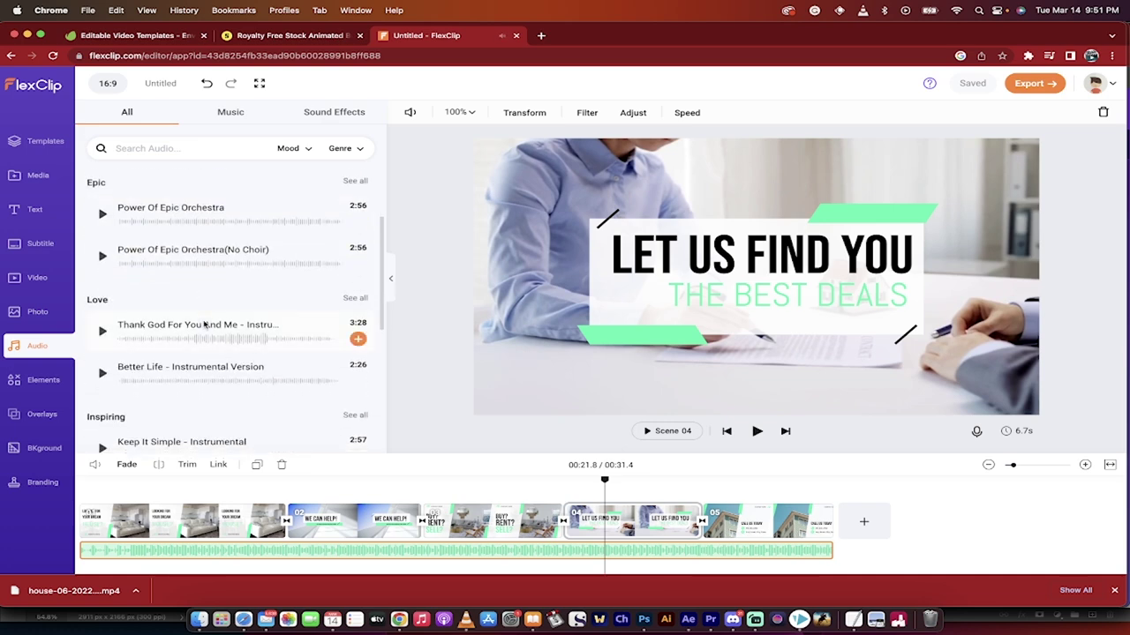
pyautogui.scroll(-3, 204, 325)
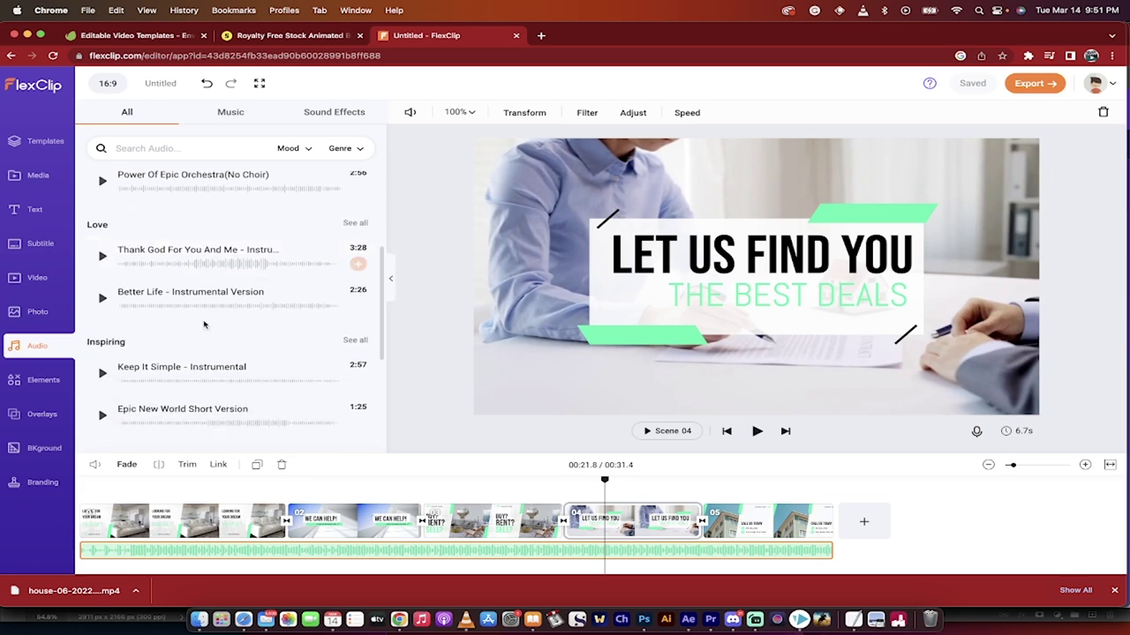
# Add the YouTube social element and place it in the frame's lower-right corner.
pyautogui.click(41, 383)
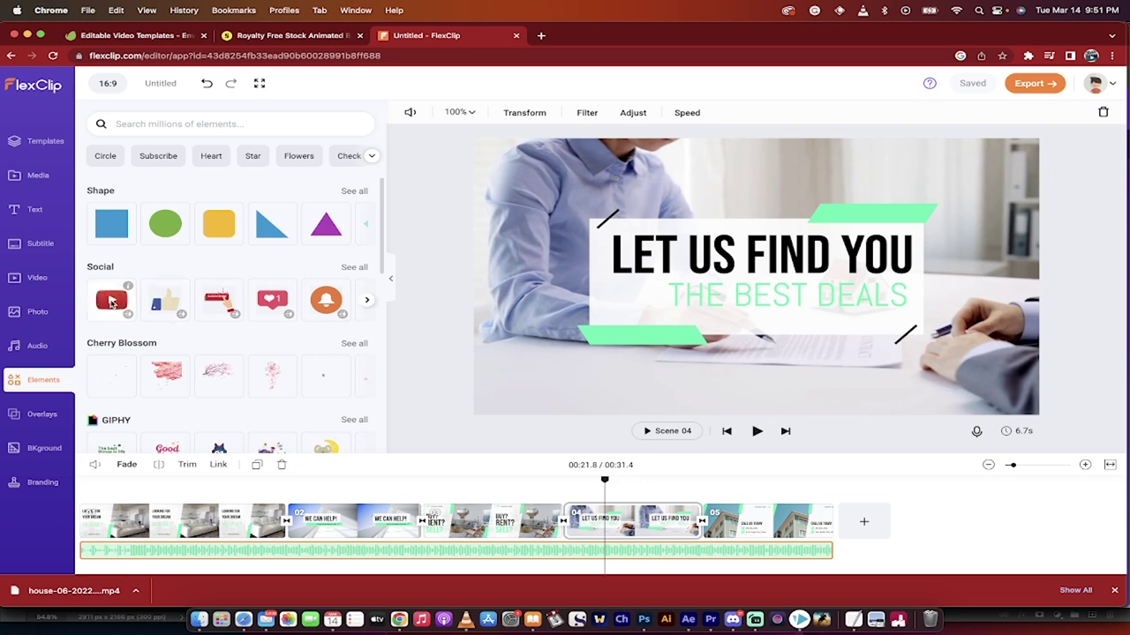
pyautogui.click(111, 301)
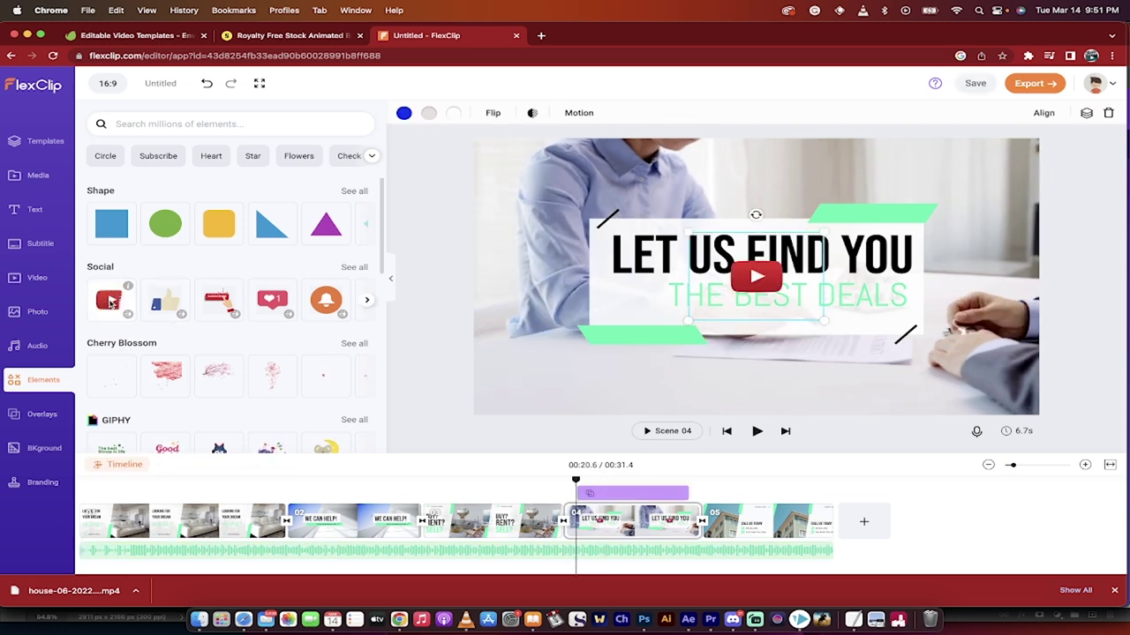
pyautogui.moveTo(758, 290); pyautogui.dragTo(987, 388)
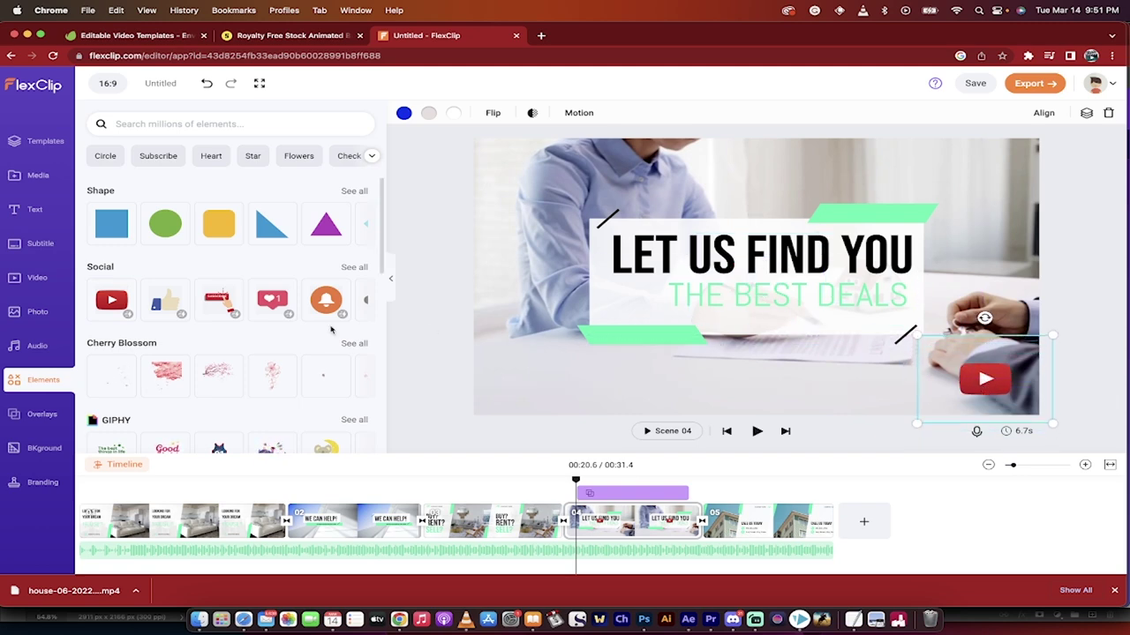
# Browse the other elements in the Elements library.
pyautogui.hscroll(1, 340, 314)
pyautogui.hscroll(2, 342, 315)
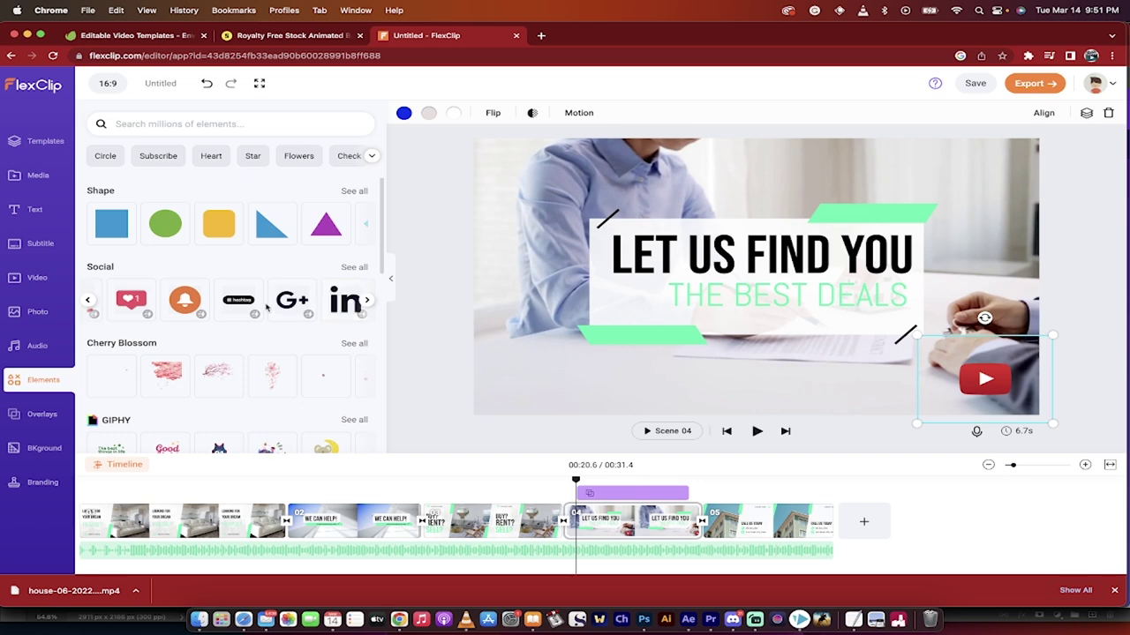
pyautogui.hscroll(3, 335, 296)
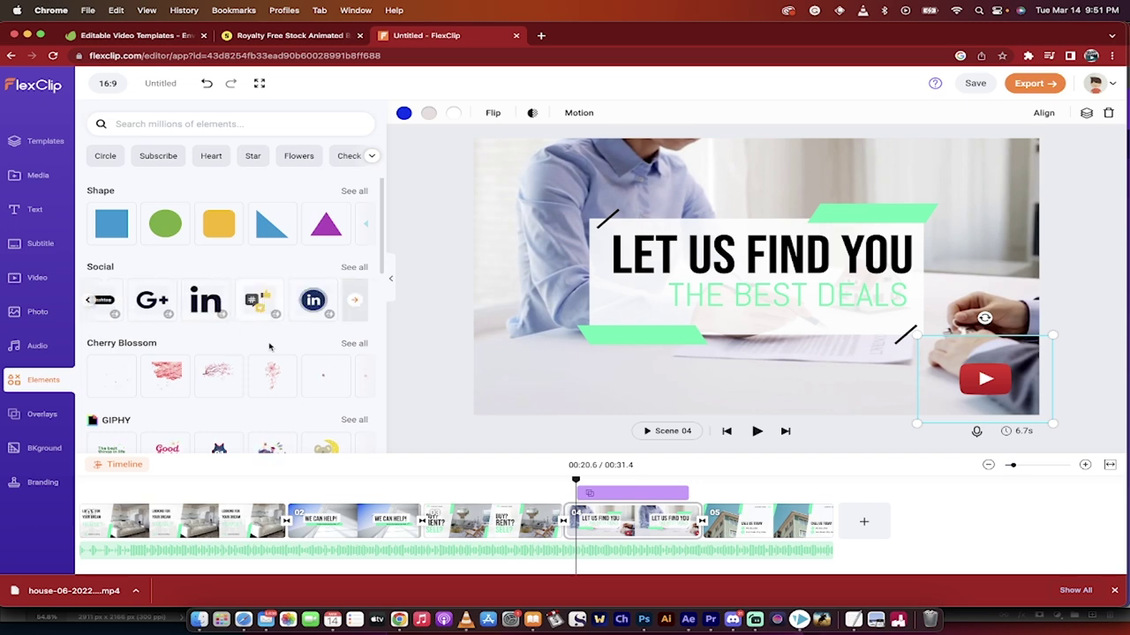
pyautogui.scroll(-5, 232, 350)
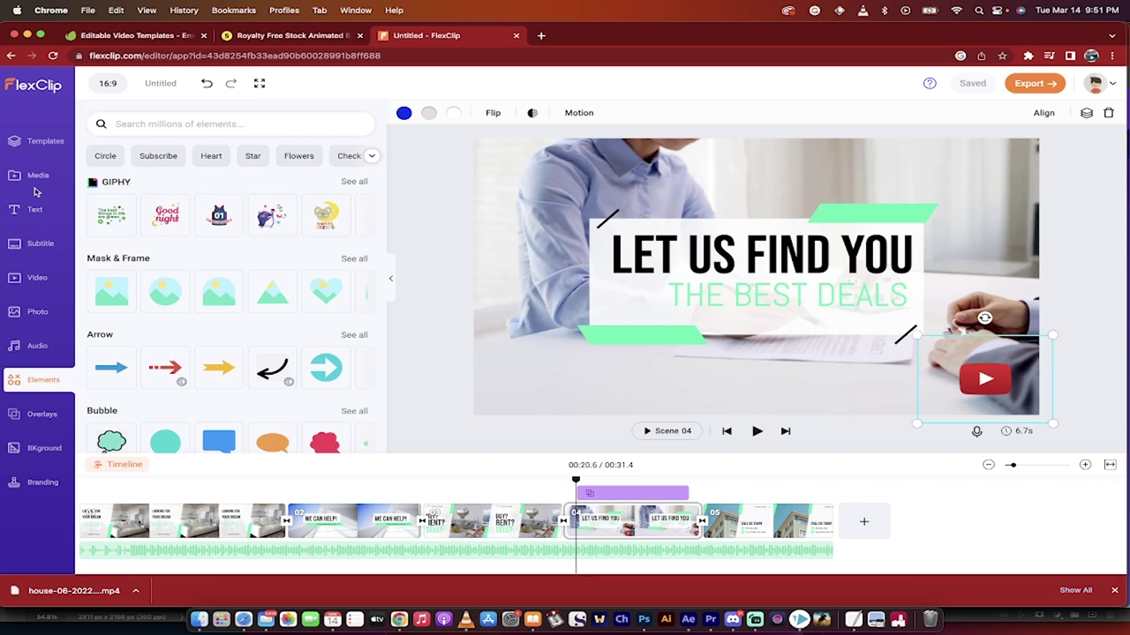
pyautogui.scroll(-6, 277, 329)
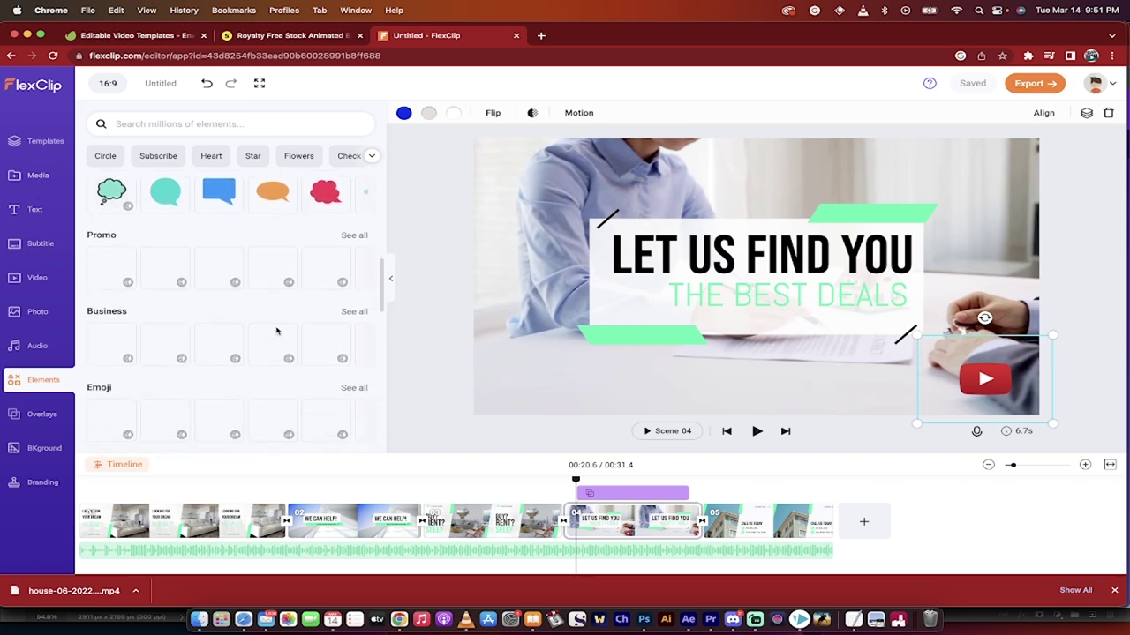
pyautogui.scroll(-3, 277, 330)
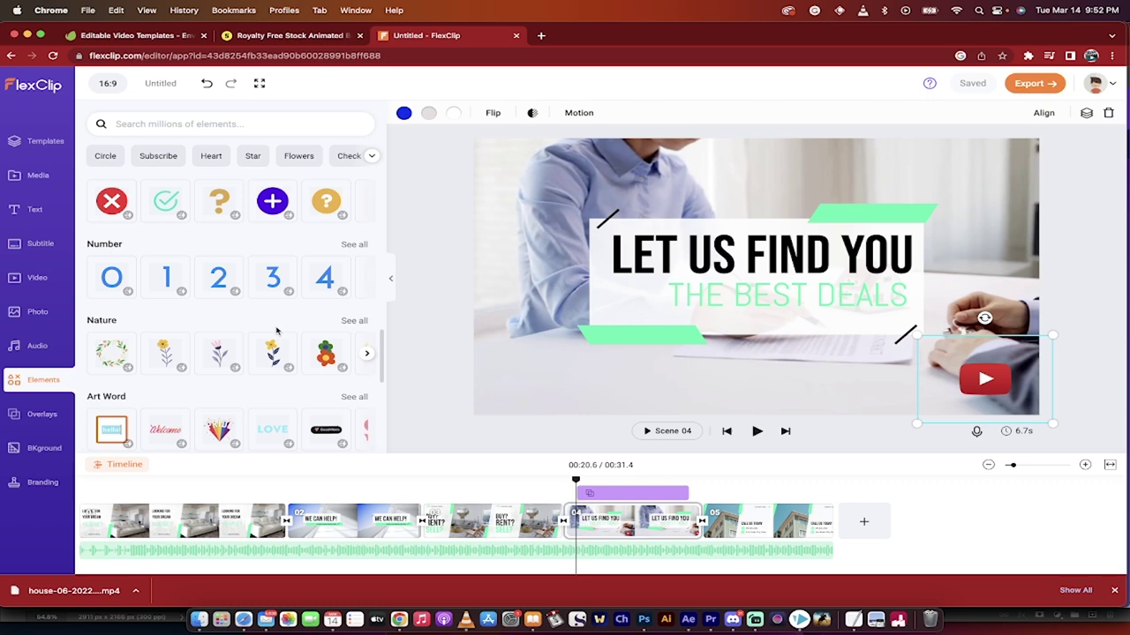
# Deselect the YouTube element and choose 480p as the export quality.
pyautogui.click(569, 483)
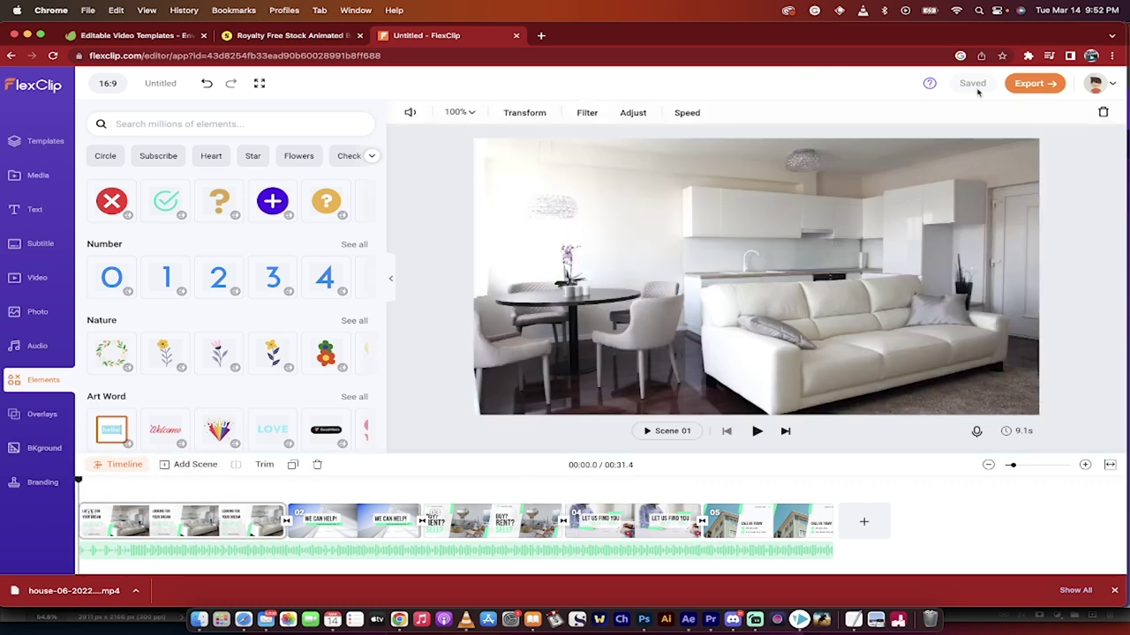
pyautogui.click(1050, 84)
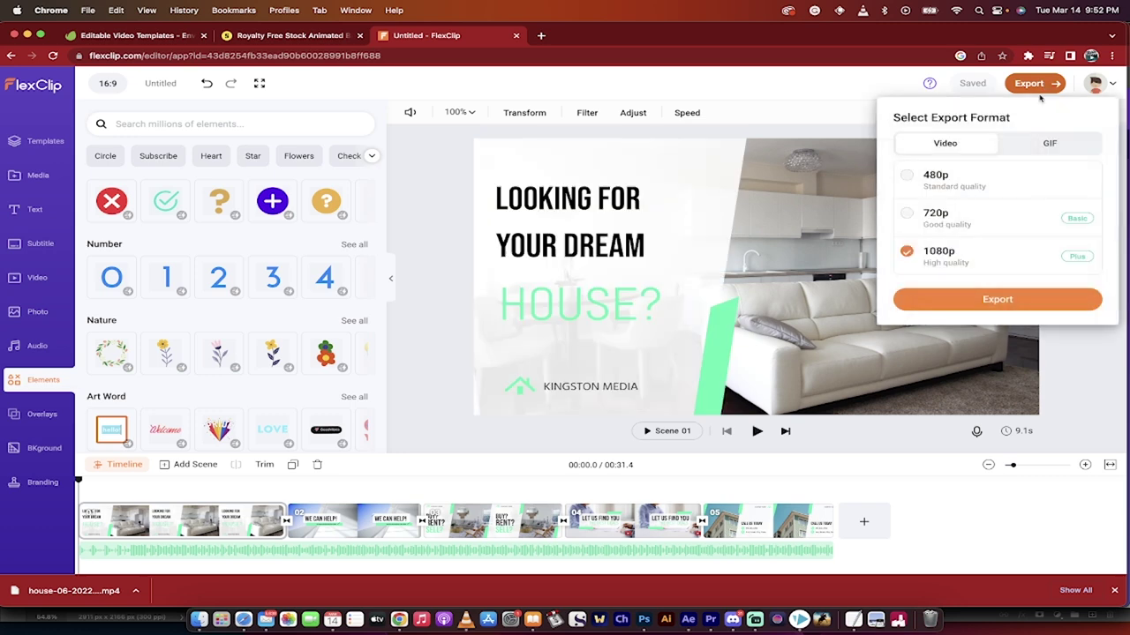
pyautogui.click(932, 179)
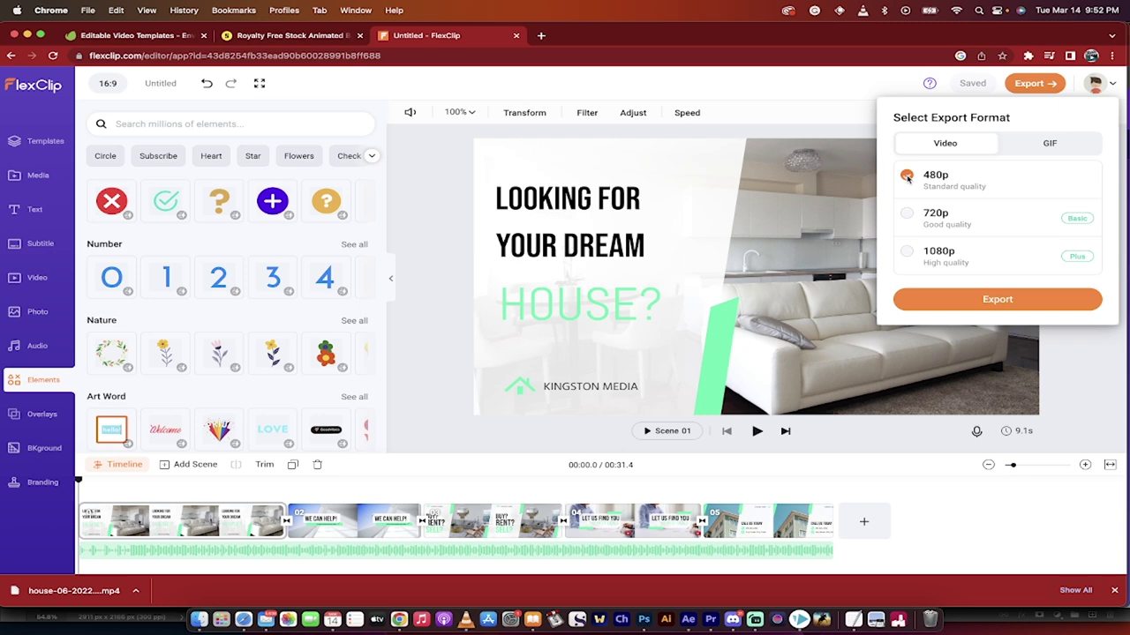
pyautogui.click(907, 215)
pyautogui.click(907, 177)
# Start the 480p video export.
pyautogui.click(925, 305)
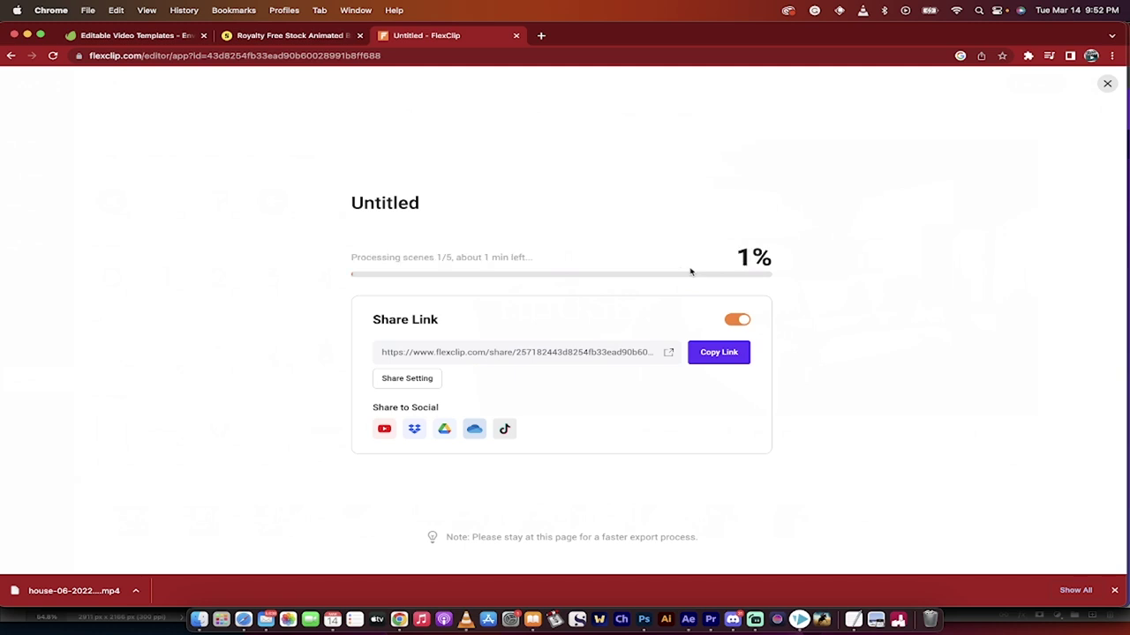